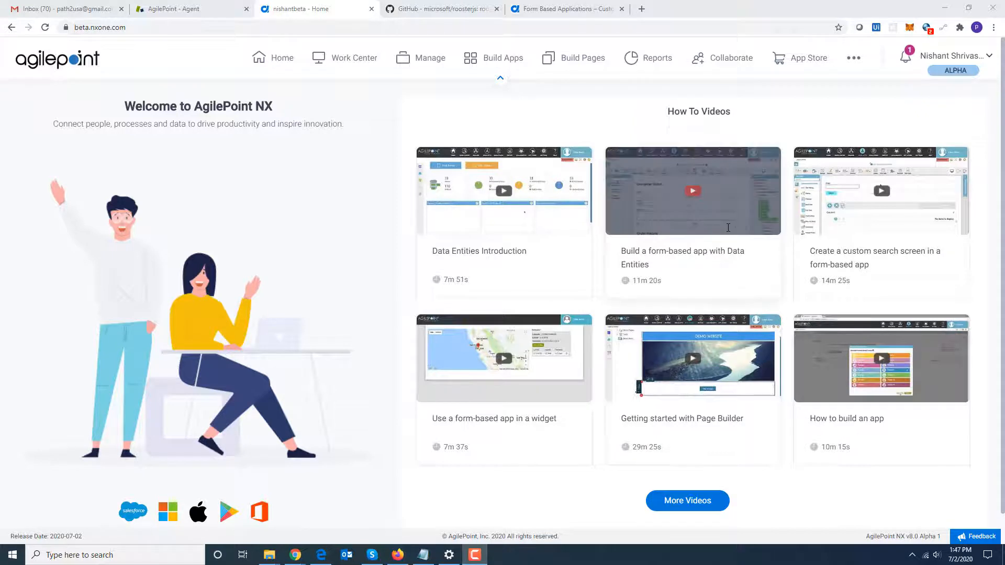
Open Build Apps and start a new Form-Based App.
{"action": "left_click", "coordinate": [497, 64]}
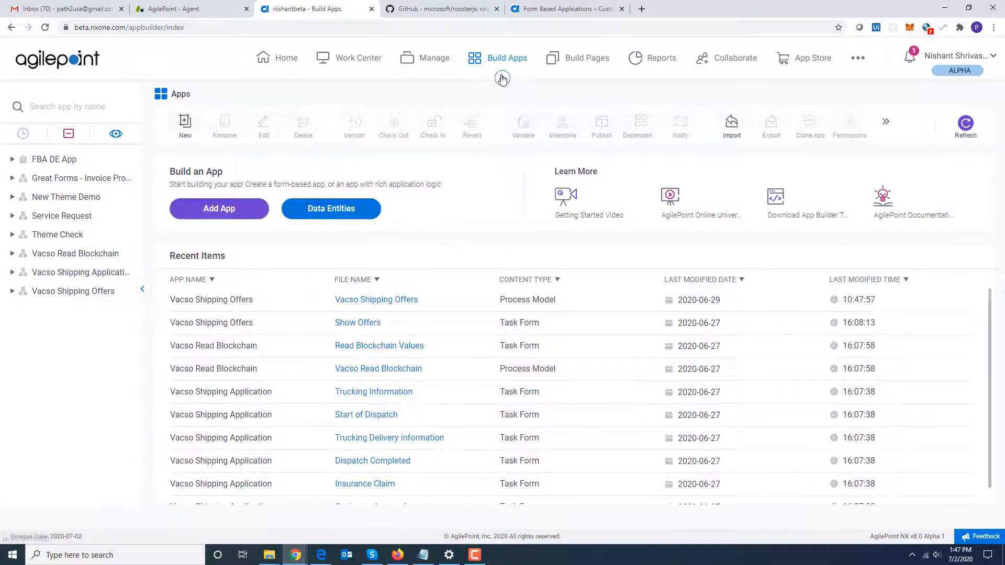
{"action": "left_click", "coordinate": [501, 78]}
{"action": "left_click", "coordinate": [204, 180]}
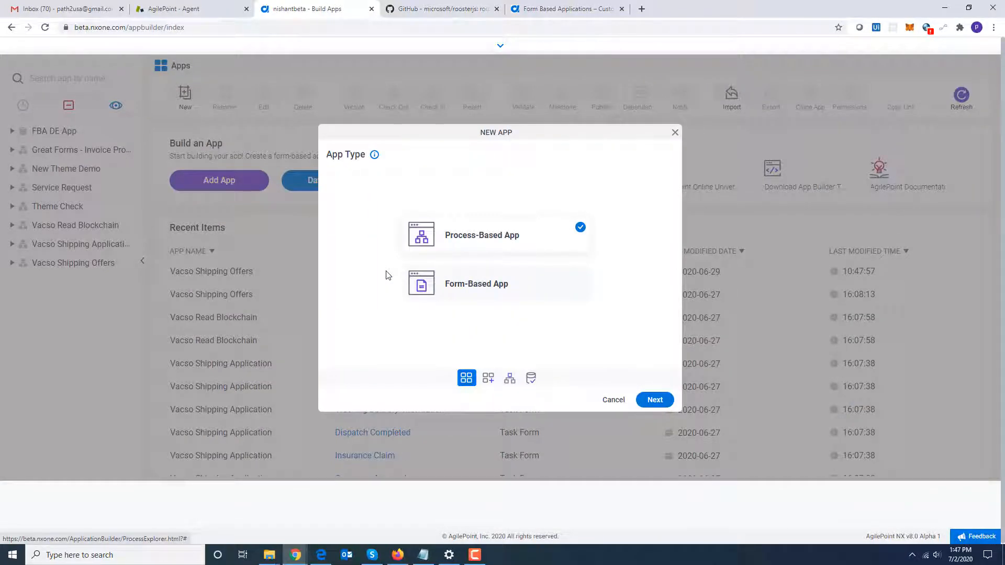
{"action": "left_click", "coordinate": [492, 295]}
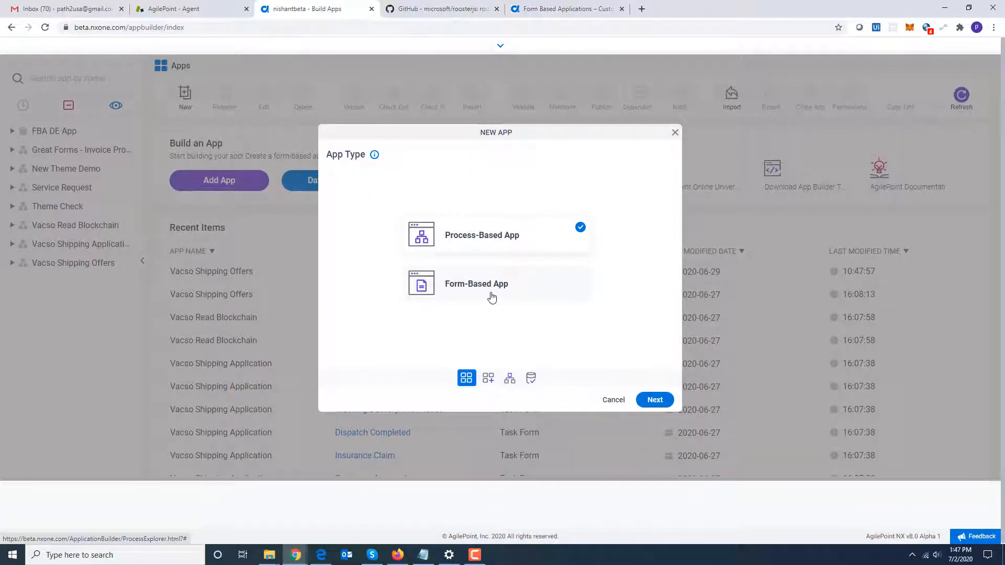
{"action": "left_click", "coordinate": [645, 401]}
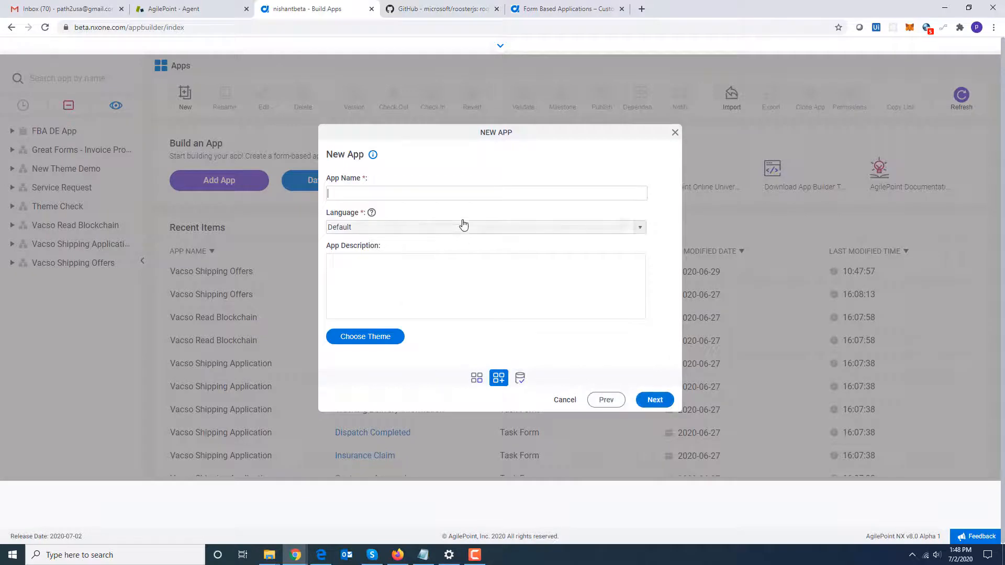
Name the new app Oracle Demo and continue.
{"action": "left_click", "coordinate": [461, 193]}
{"action": "type", "text": "Oracel"}
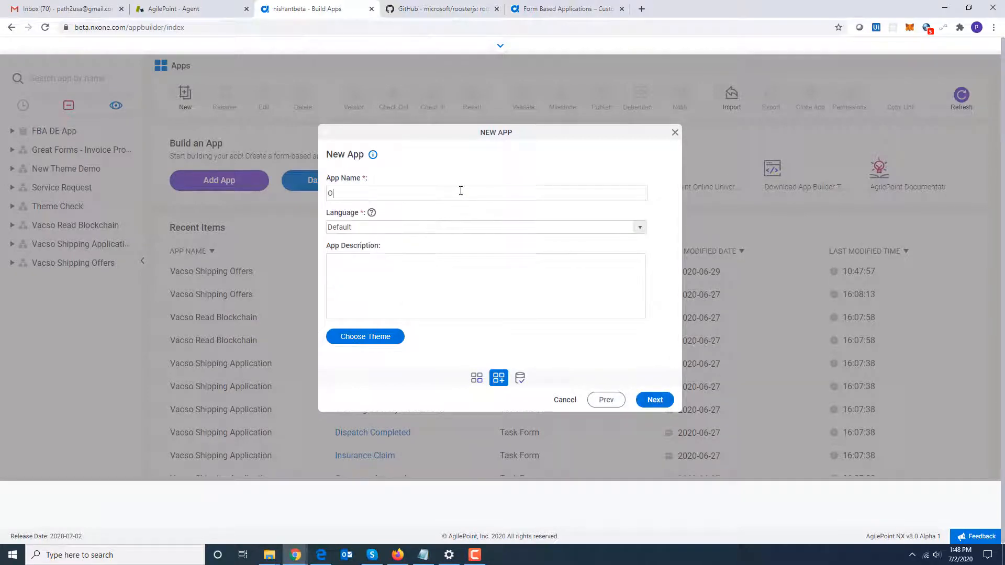
{"action": "key", "text": "BackSpace"}
{"action": "key", "text": "BackSpace"}
{"action": "type", "text": "le Demo"}
{"action": "left_click", "coordinate": [653, 401]}
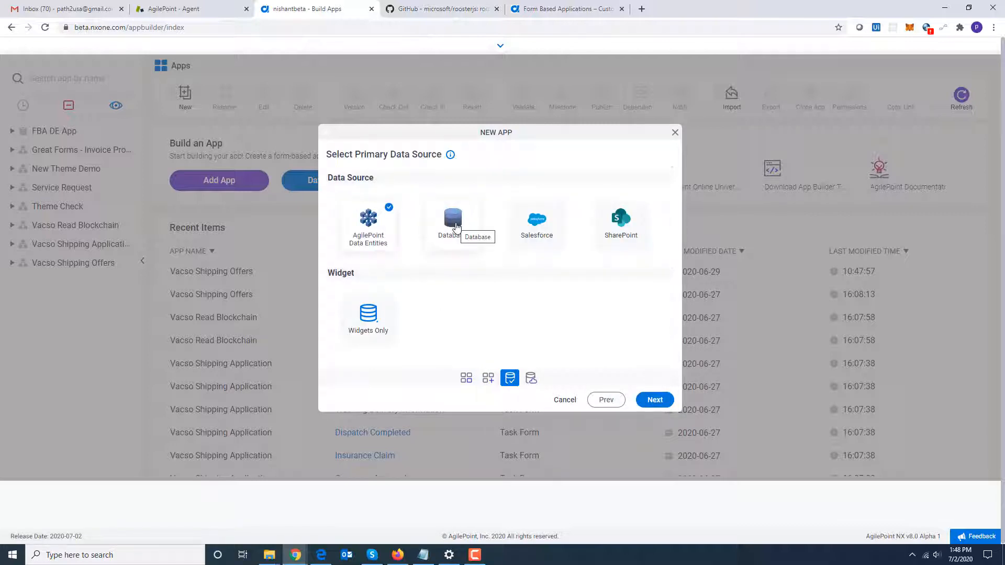
Choose Database as the primary data source and name the data source COM.
{"action": "left_click", "coordinate": [454, 219]}
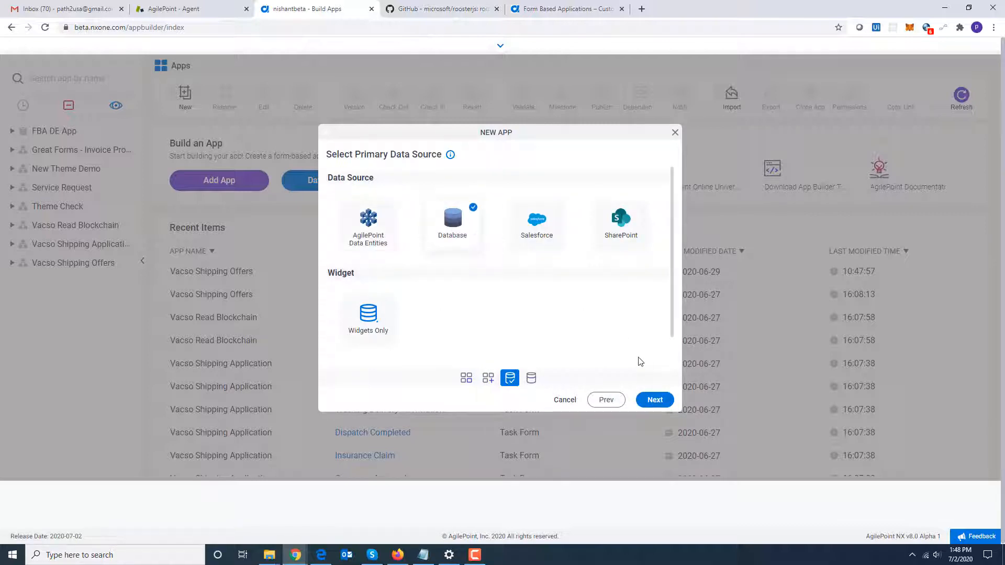
{"action": "left_click", "coordinate": [654, 400]}
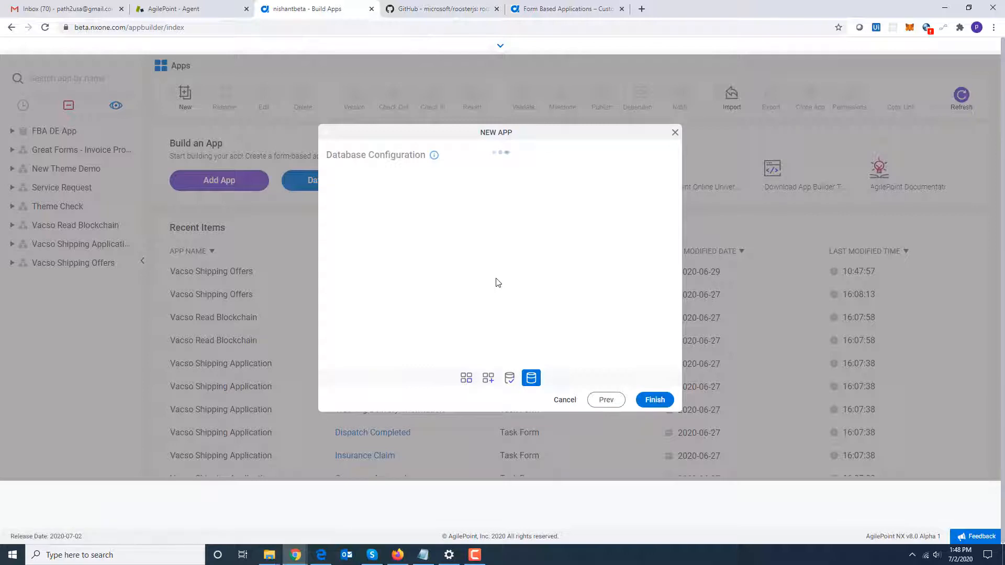
{"action": "left_click", "coordinate": [374, 209]}
{"action": "type", "text": "COM"}
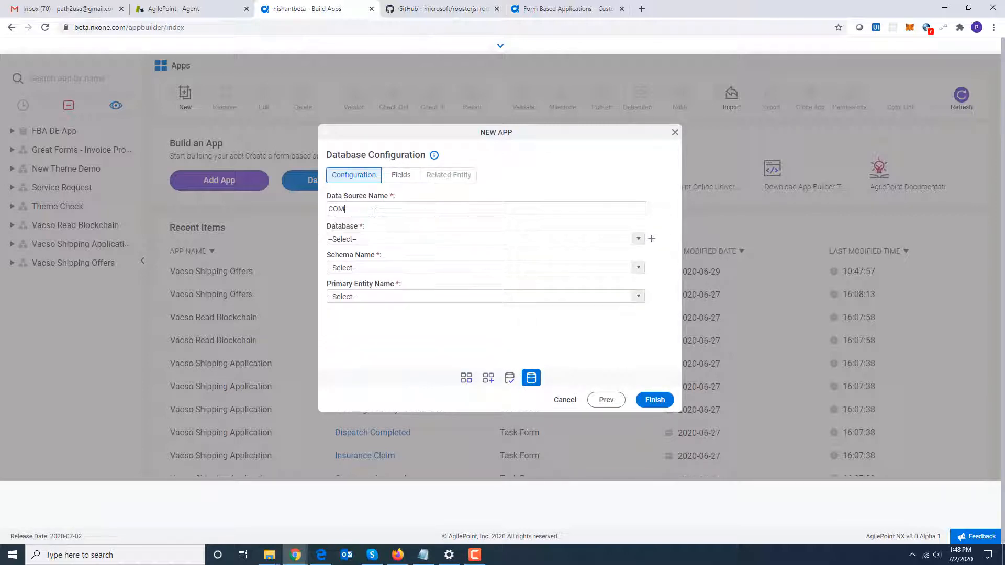
Select the Oracle DB (Global) database, AGILEPOINT schema and CUSTOMERS as the primary entity.
{"action": "left_click", "coordinate": [379, 239]}
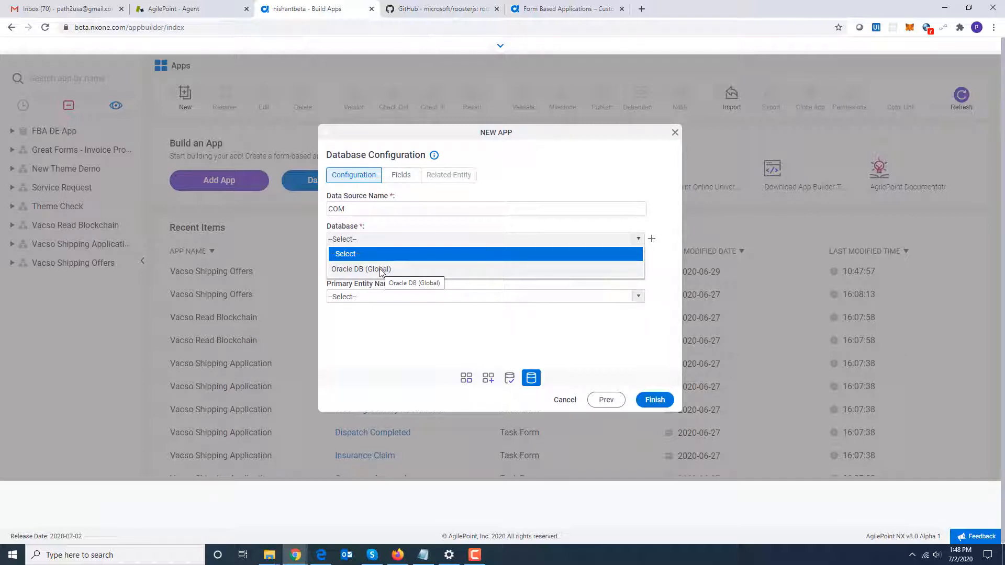
{"action": "left_click", "coordinate": [452, 271]}
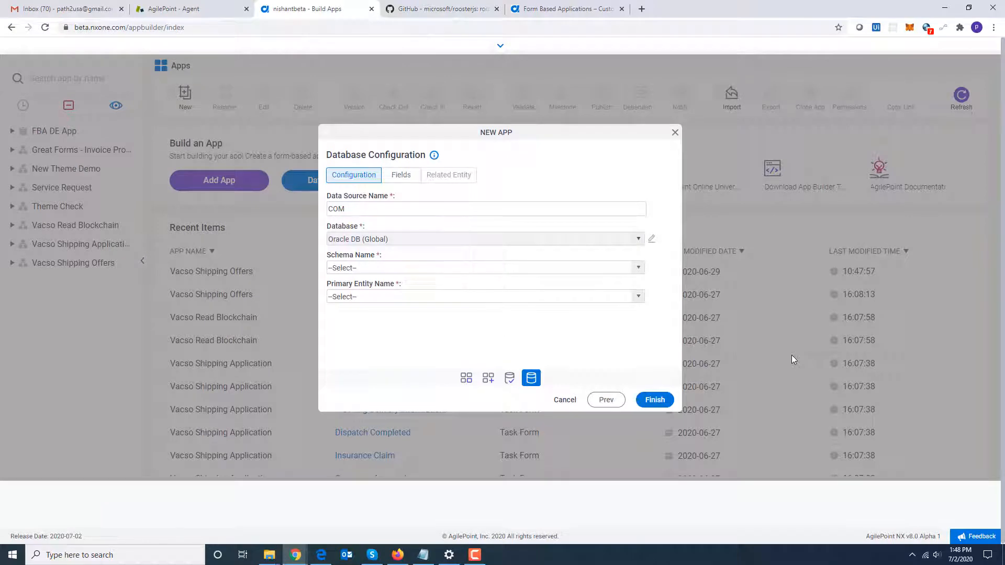
{"action": "left_click", "coordinate": [535, 268]}
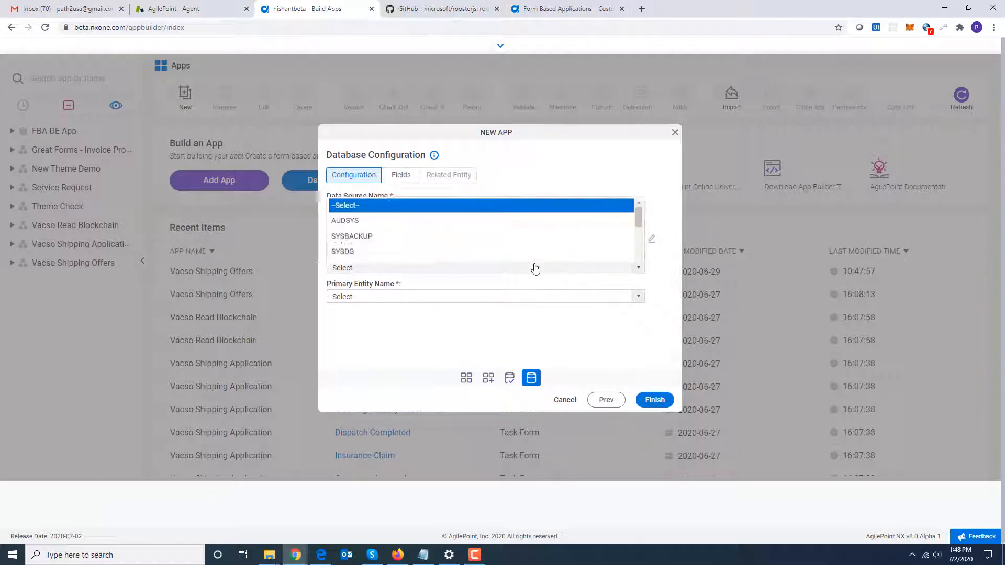
{"action": "left_click_drag", "start_coordinate": [639, 177], "coordinate": [642, 250]}
{"action": "left_click", "coordinate": [497, 254]}
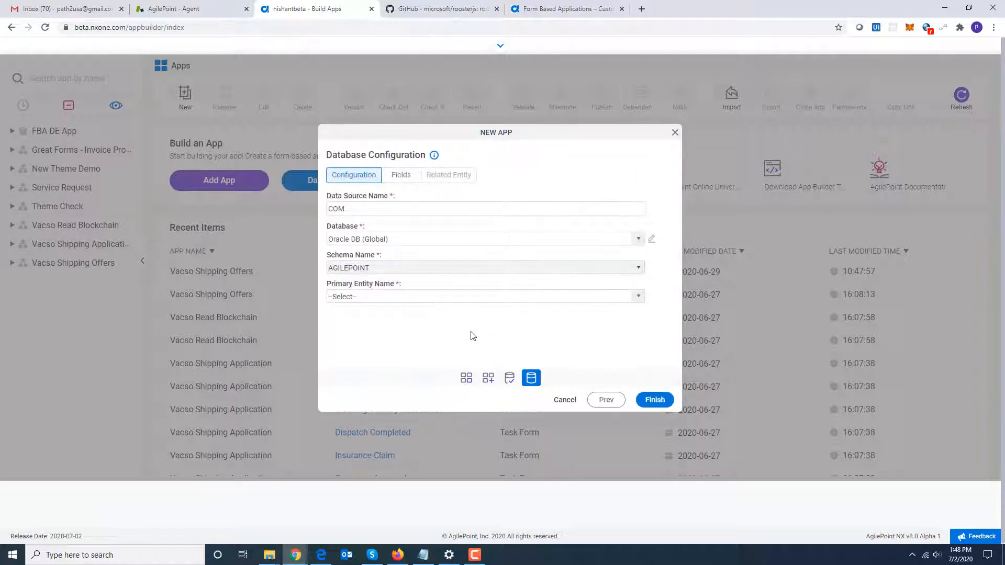
{"action": "left_click", "coordinate": [473, 300]}
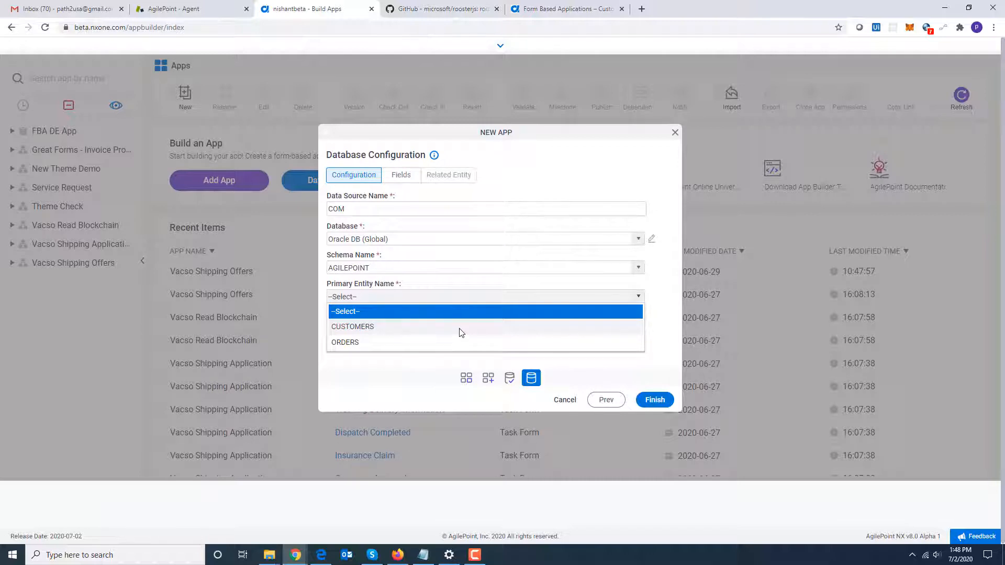
{"action": "left_click", "coordinate": [461, 328]}
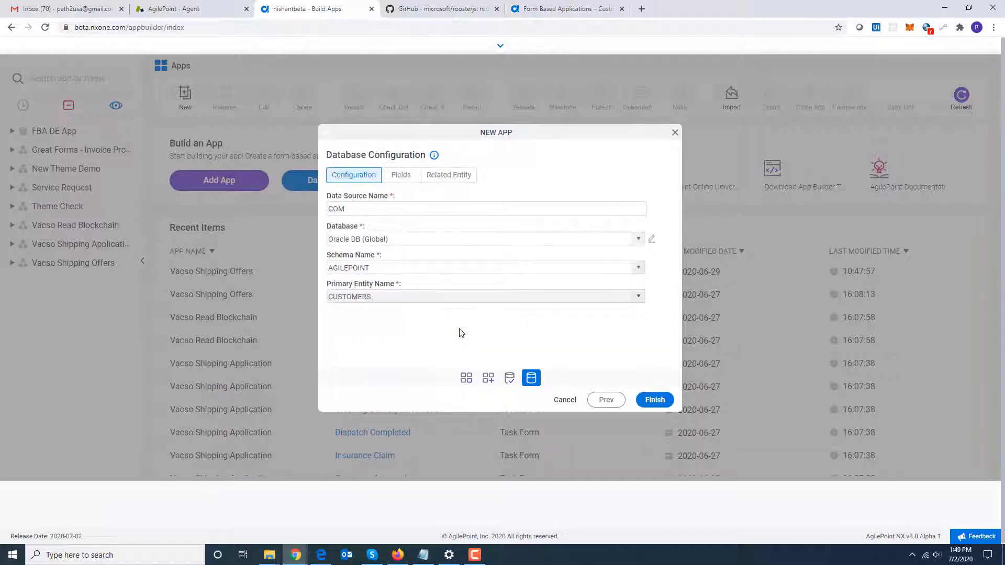
Review the CUSTOMERS fields, include ORDERS as a related entity and inspect its fields.
{"action": "left_click", "coordinate": [401, 182]}
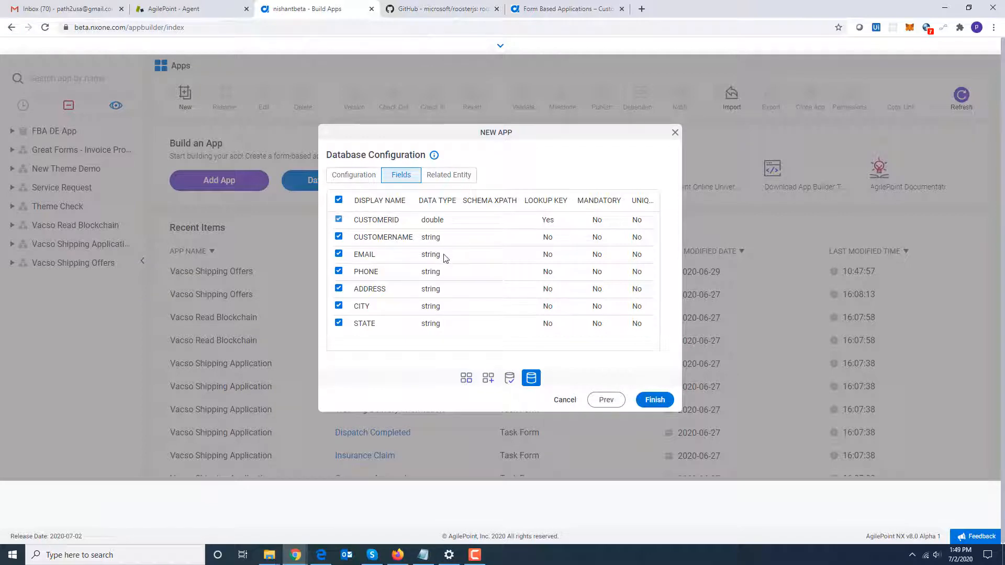
{"action": "left_click", "coordinate": [447, 178]}
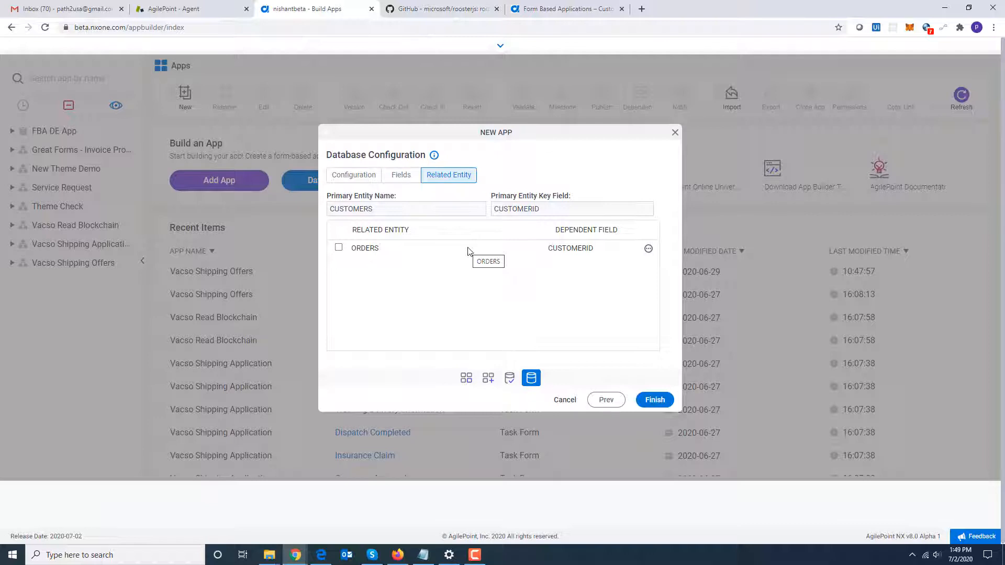
{"action": "left_click", "coordinate": [338, 248]}
{"action": "left_click", "coordinate": [647, 252]}
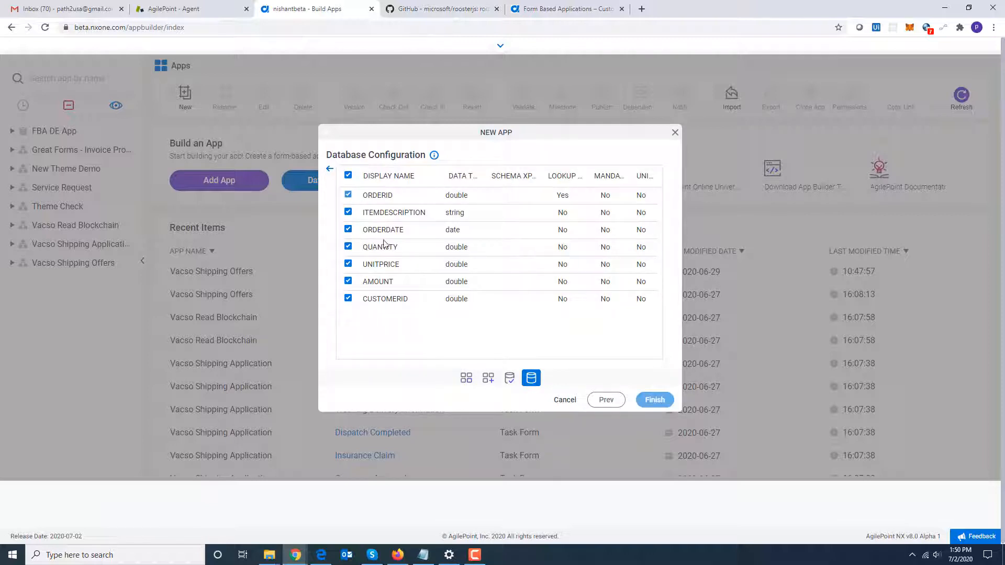
{"action": "left_click", "coordinate": [329, 170]}
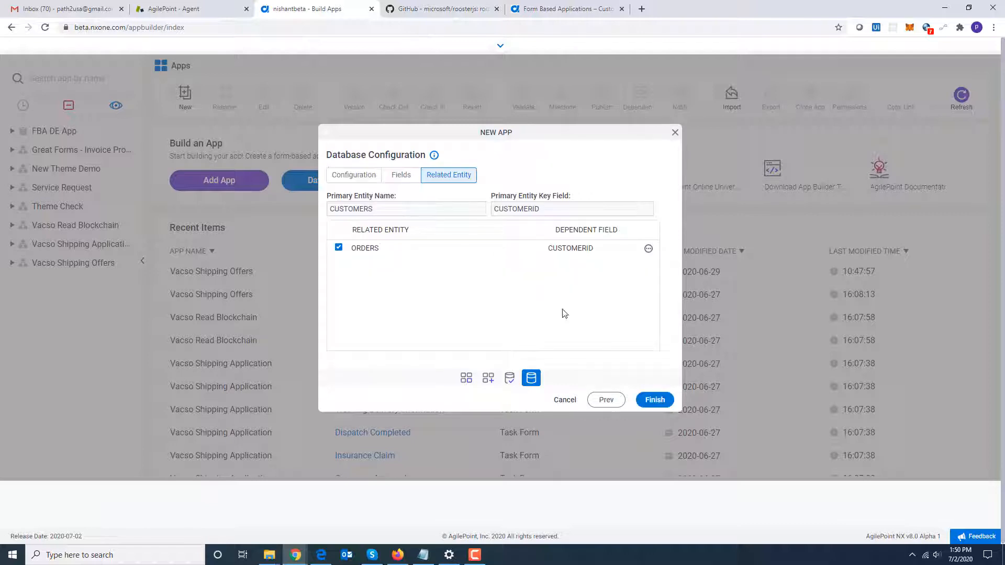
Finish creating the app and open the New CUSTOMERS form designer, dismissing the form settings.
{"action": "left_click", "coordinate": [653, 401]}
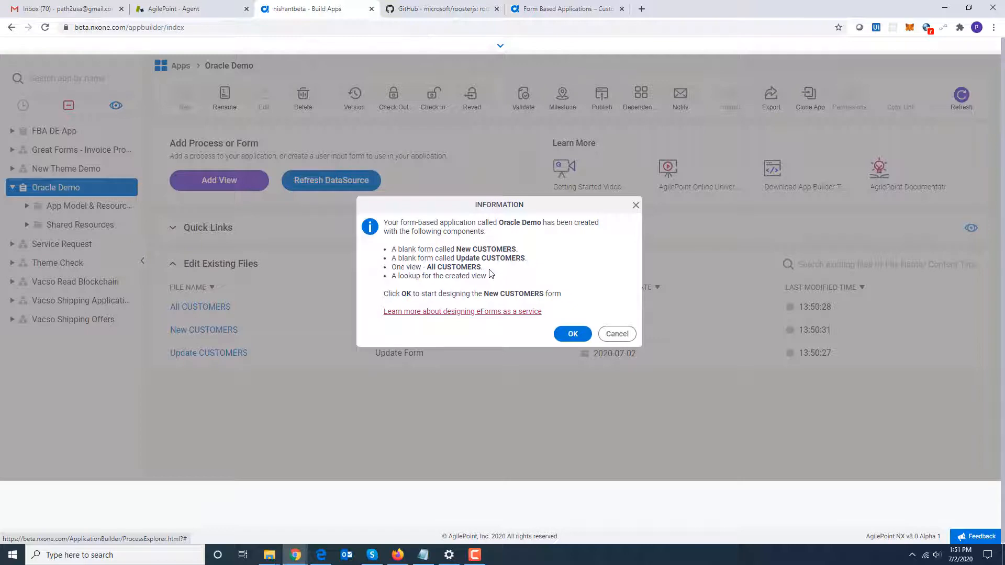
{"action": "left_click", "coordinate": [572, 333]}
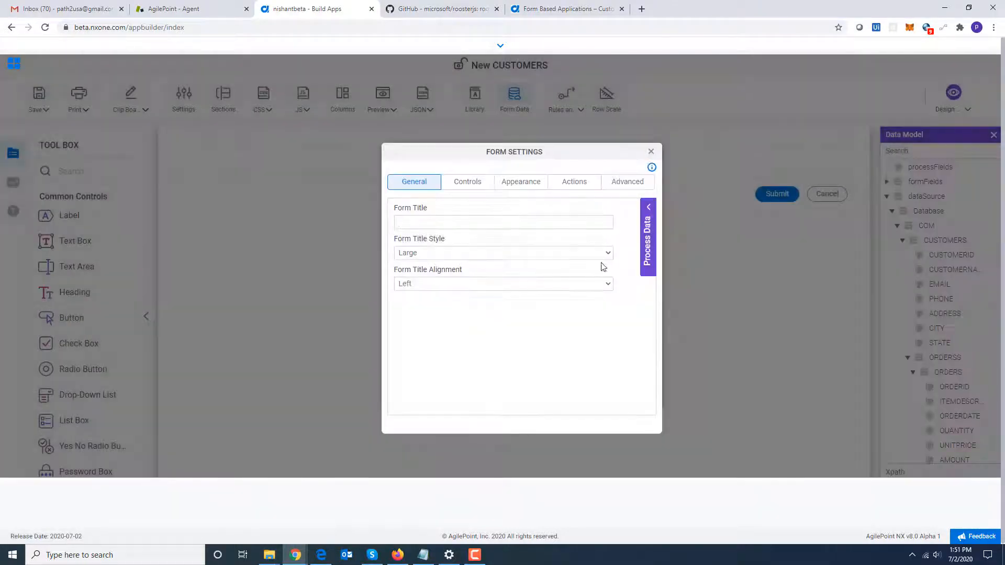
{"action": "left_click", "coordinate": [651, 152]}
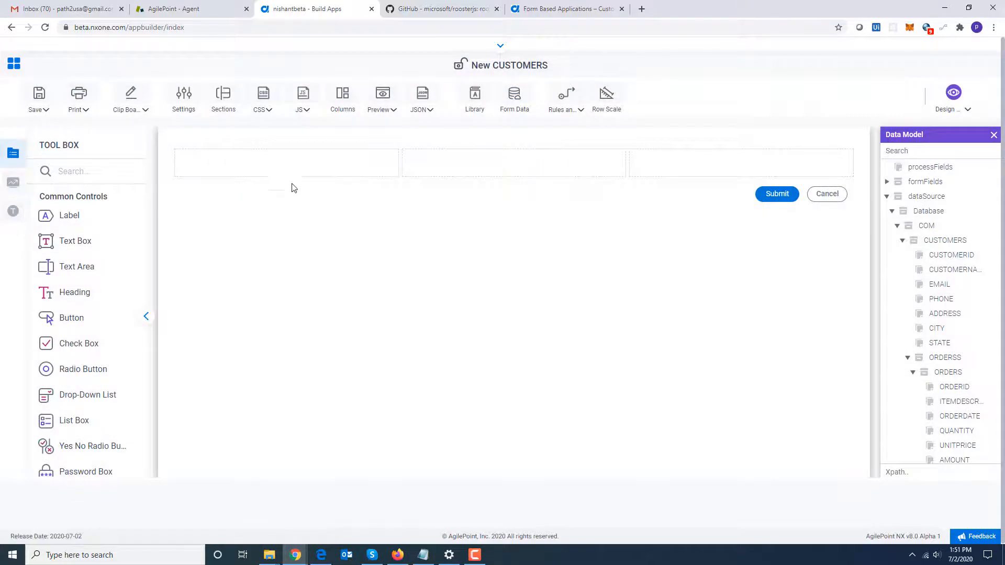
Set the form's column layout to 2 columns.
{"action": "left_click", "coordinate": [338, 99]}
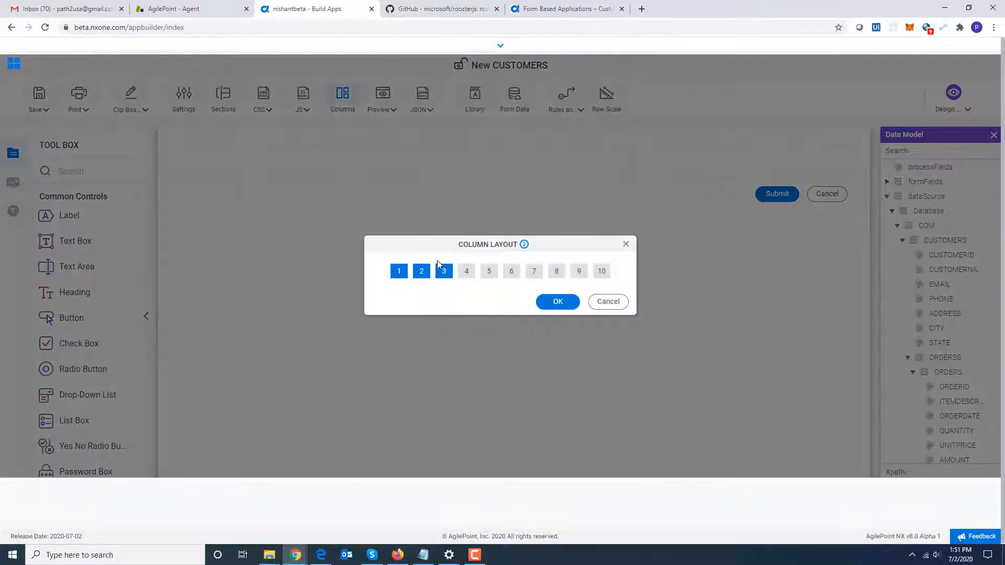
{"action": "left_click", "coordinate": [422, 273]}
{"action": "left_click", "coordinate": [556, 302]}
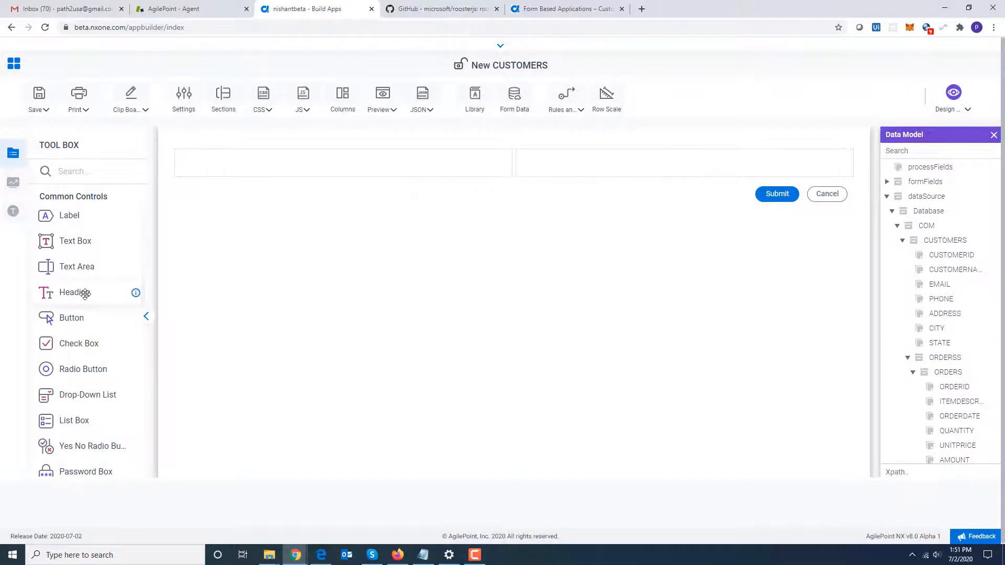
Add a heading in the first cell and set its label to Customer Details.
{"action": "left_click_drag", "start_coordinate": [85, 294], "coordinate": [207, 168]}
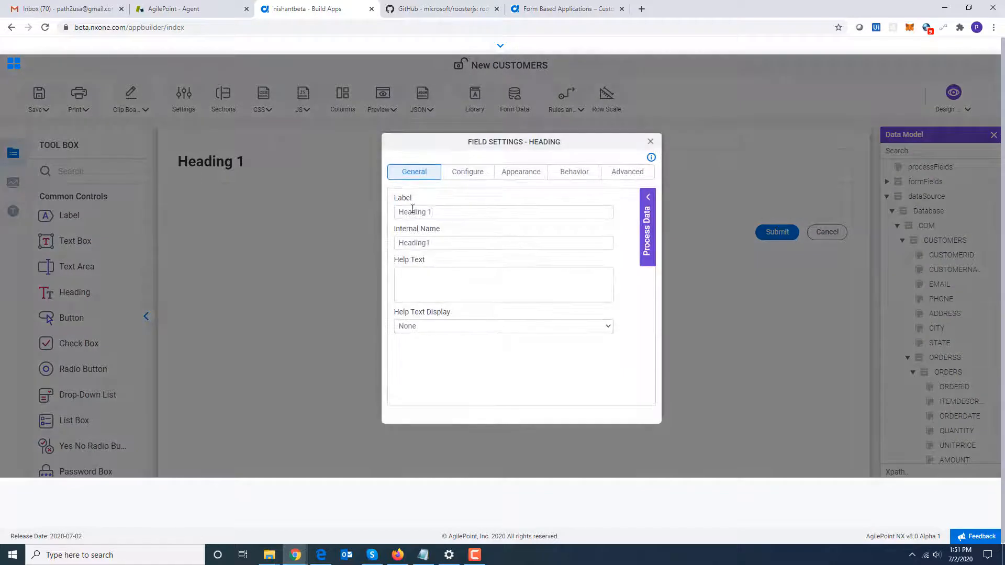
{"action": "triple_click", "coordinate": [412, 212]}
{"action": "type", "text": "Cust"}
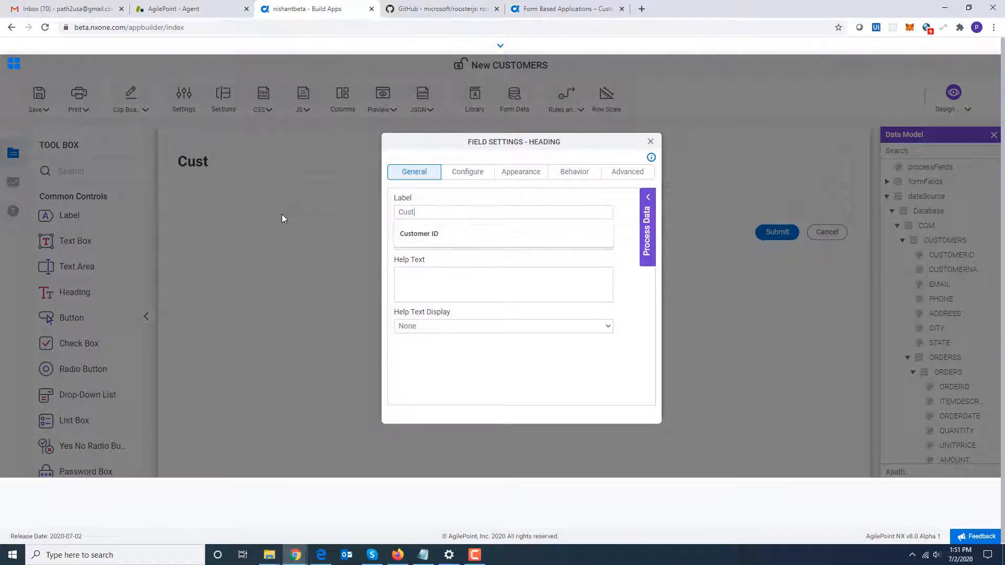
{"action": "type", "text": "omer d"}
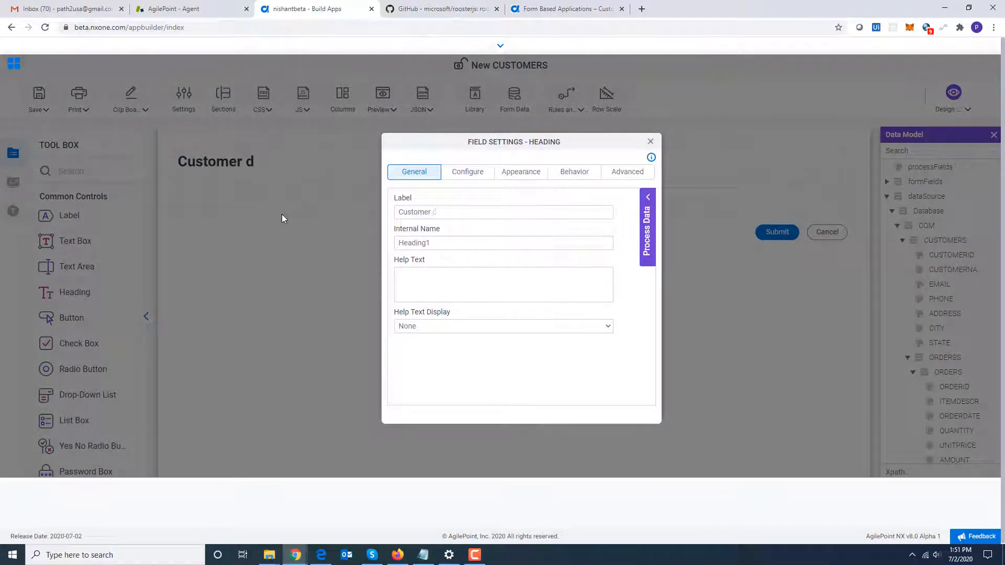
{"action": "key", "text": "BackSpace"}
{"action": "type", "text": "Details"}
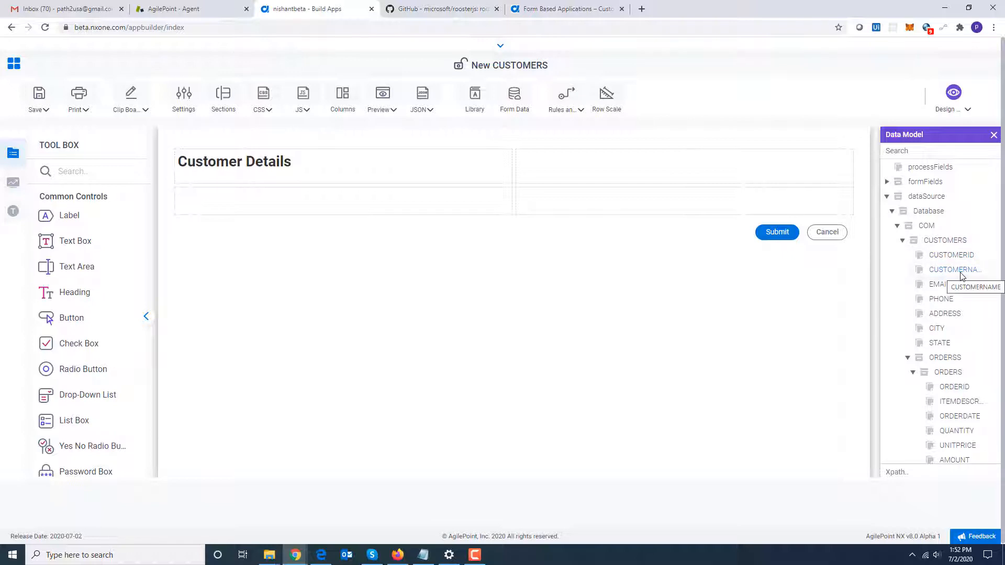
Add the CUSTOMERNAME field below the heading as a Text Box control.
{"action": "left_click_drag", "start_coordinate": [961, 274], "coordinate": [467, 200]}
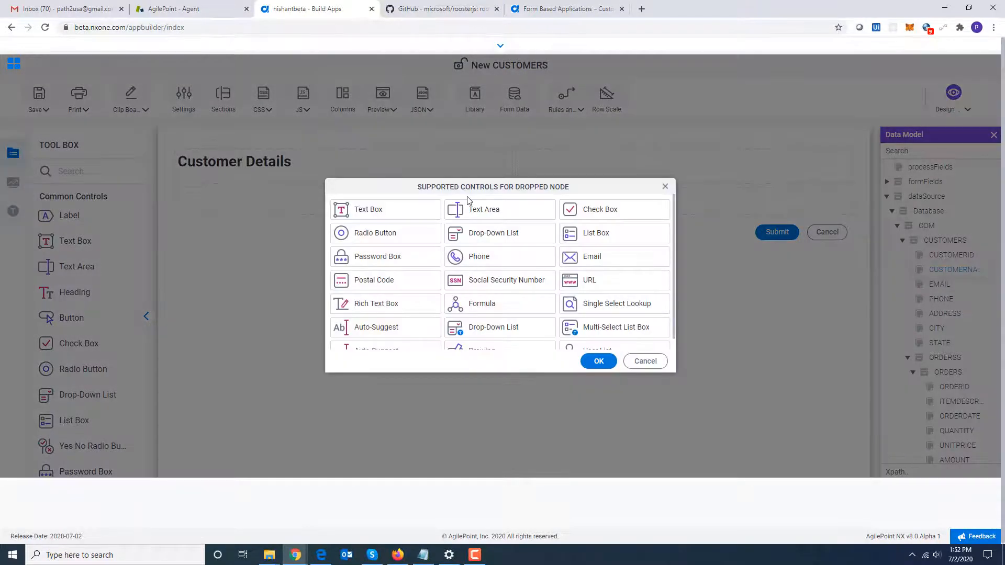
{"action": "left_click", "coordinate": [406, 212]}
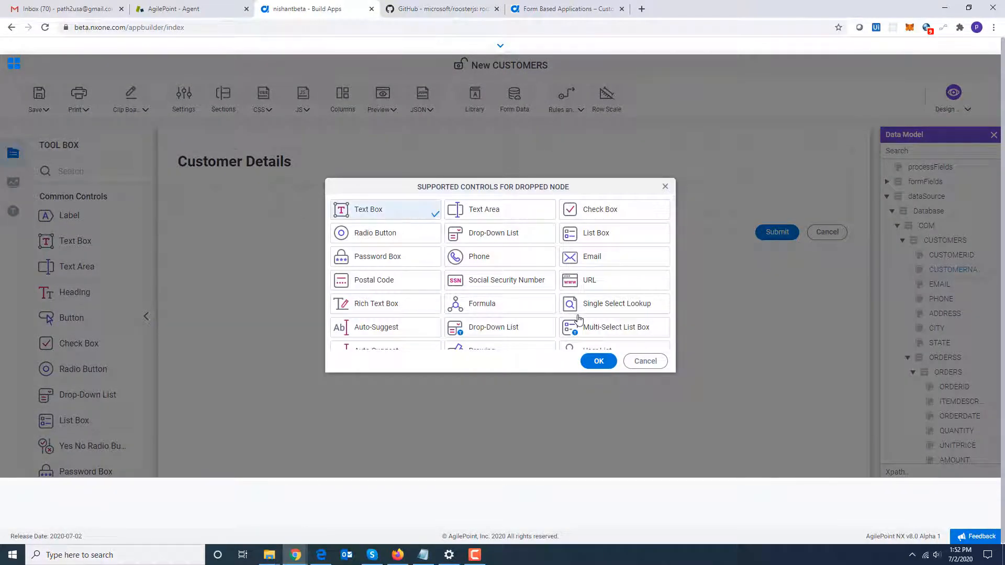
{"action": "left_click", "coordinate": [597, 361]}
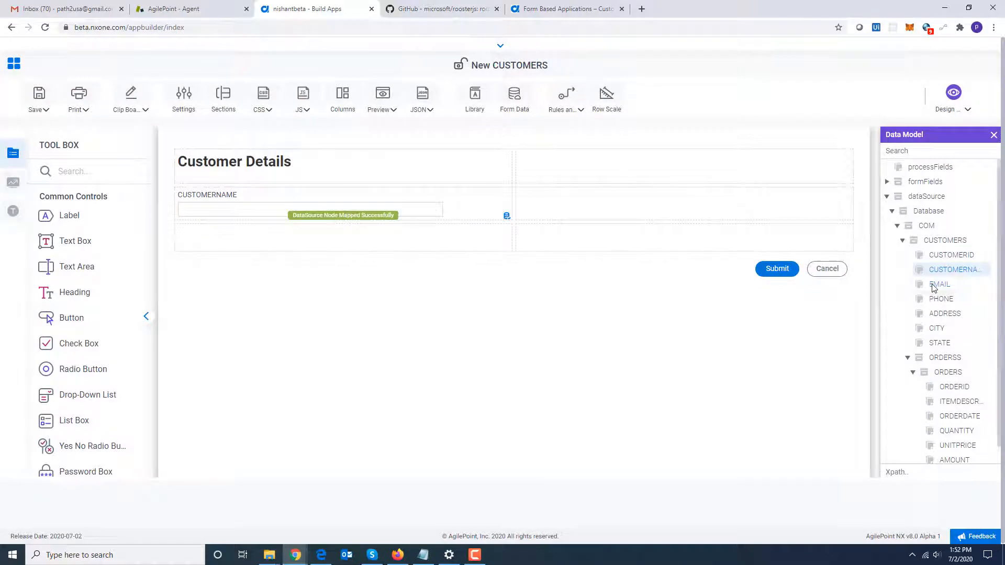
Add the EMAIL field in the second column as an Email control.
{"action": "left_click_drag", "start_coordinate": [934, 287], "coordinate": [731, 212]}
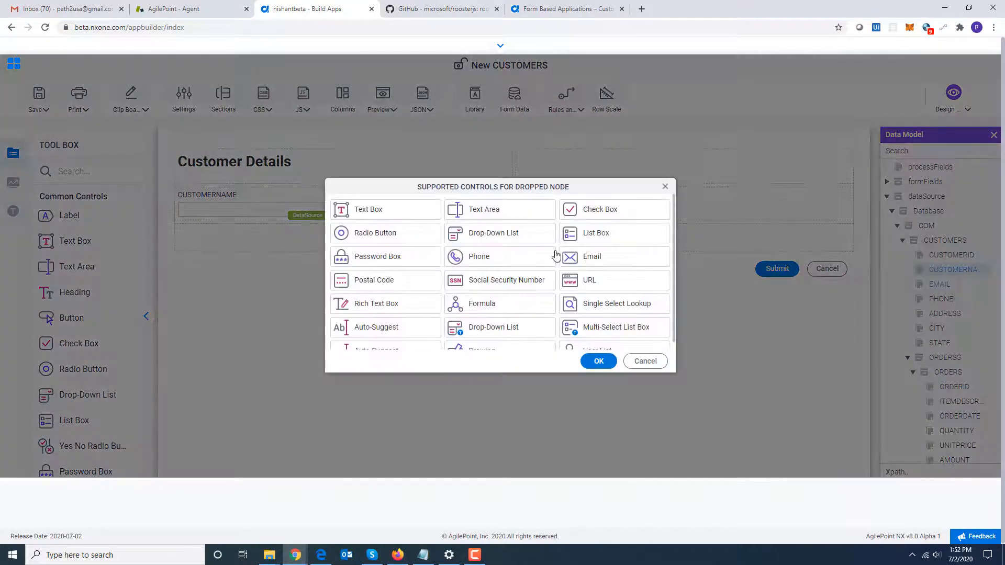
{"action": "left_click", "coordinate": [614, 257]}
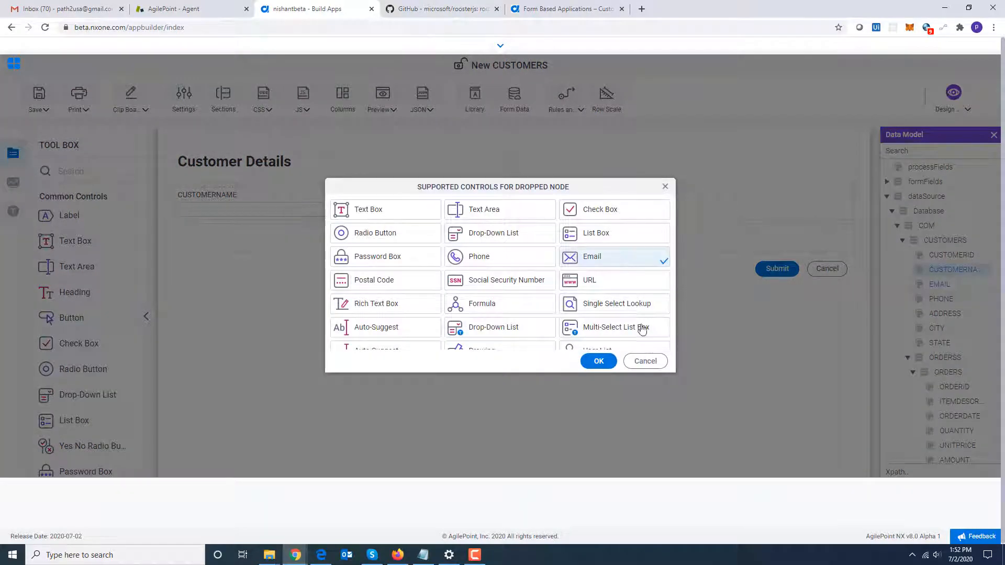
{"action": "left_click", "coordinate": [596, 360]}
Add the PHONE field below CUSTOMERNAME as a Phone control.
{"action": "left_click_drag", "start_coordinate": [949, 303], "coordinate": [454, 239]}
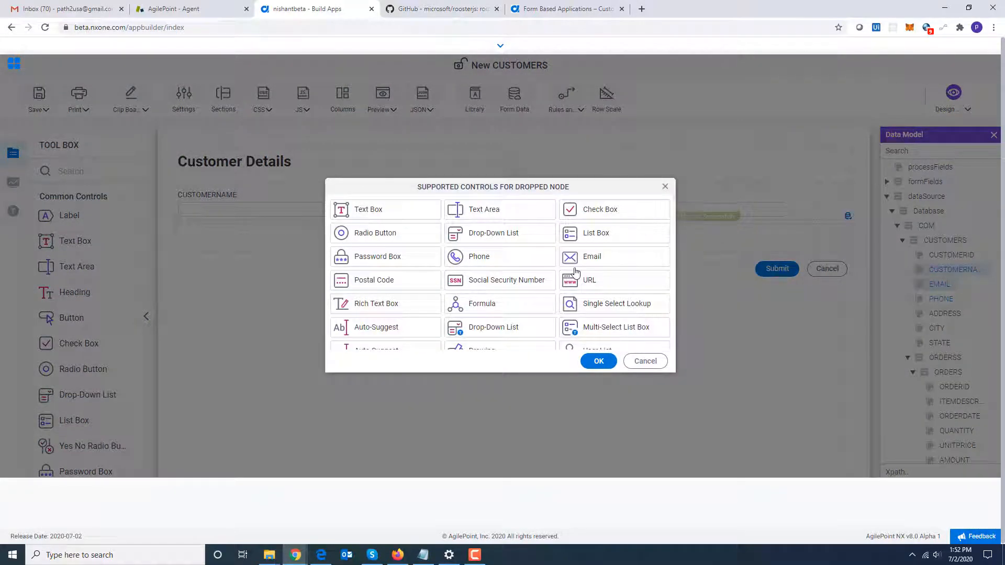
{"action": "left_click", "coordinate": [481, 260]}
{"action": "left_click", "coordinate": [597, 360]}
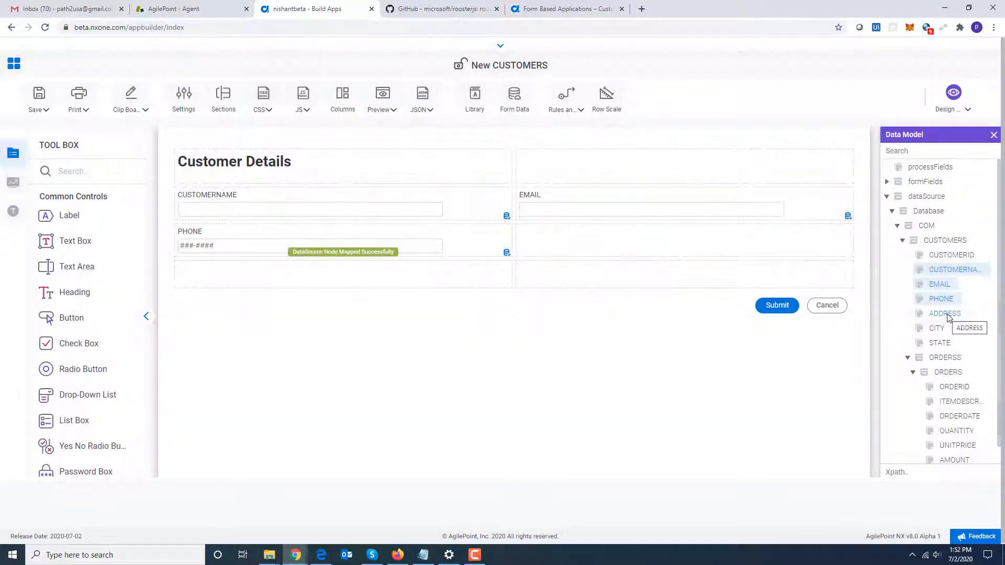
Add the ADDRESS field below PHONE as a Text Box control and widen its input box across the row.
{"action": "left_click_drag", "start_coordinate": [948, 317], "coordinate": [456, 272]}
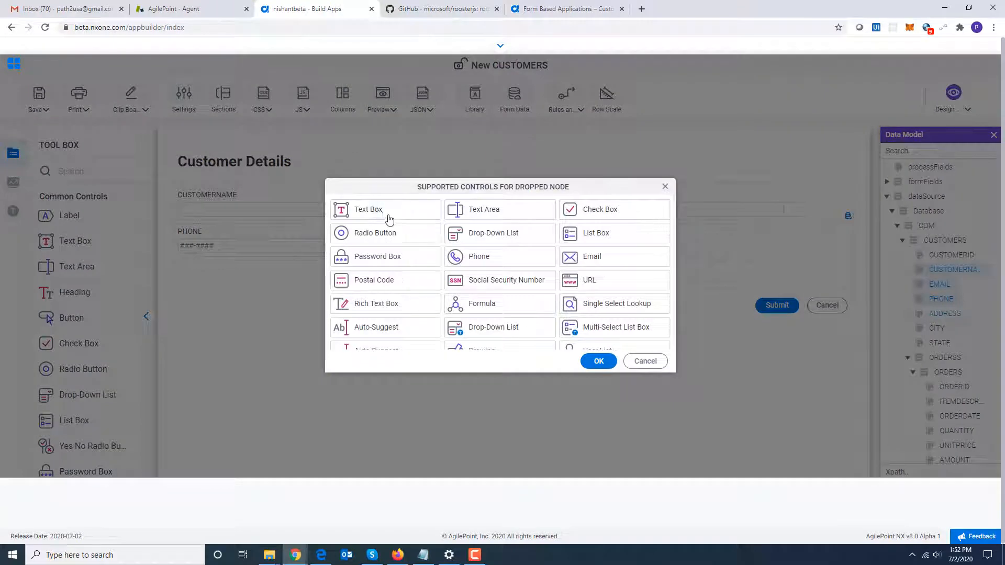
{"action": "left_click", "coordinate": [385, 211]}
{"action": "left_click", "coordinate": [598, 361]}
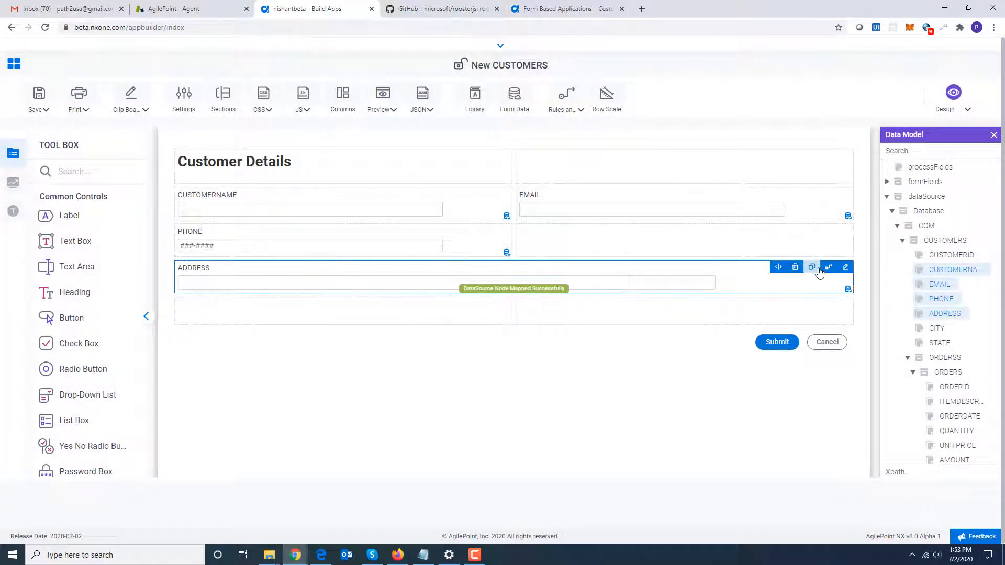
{"action": "left_click", "coordinate": [778, 268]}
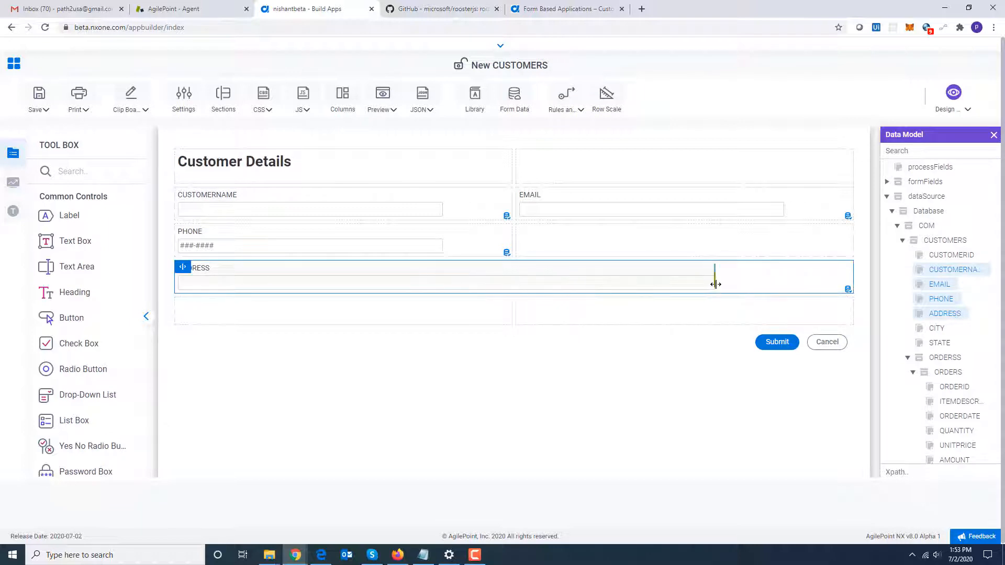
{"action": "left_click_drag", "start_coordinate": [782, 289], "coordinate": [784, 284]}
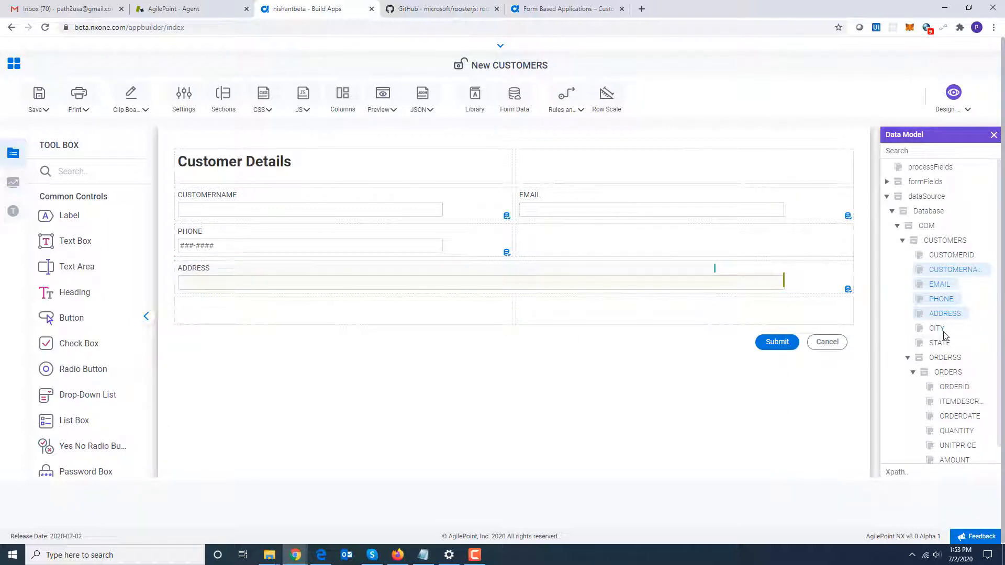
Add CITY below ADDRESS as a Text Box and STATE beside it as a Drop-Down List control.
{"action": "left_click_drag", "start_coordinate": [942, 331], "coordinate": [478, 320]}
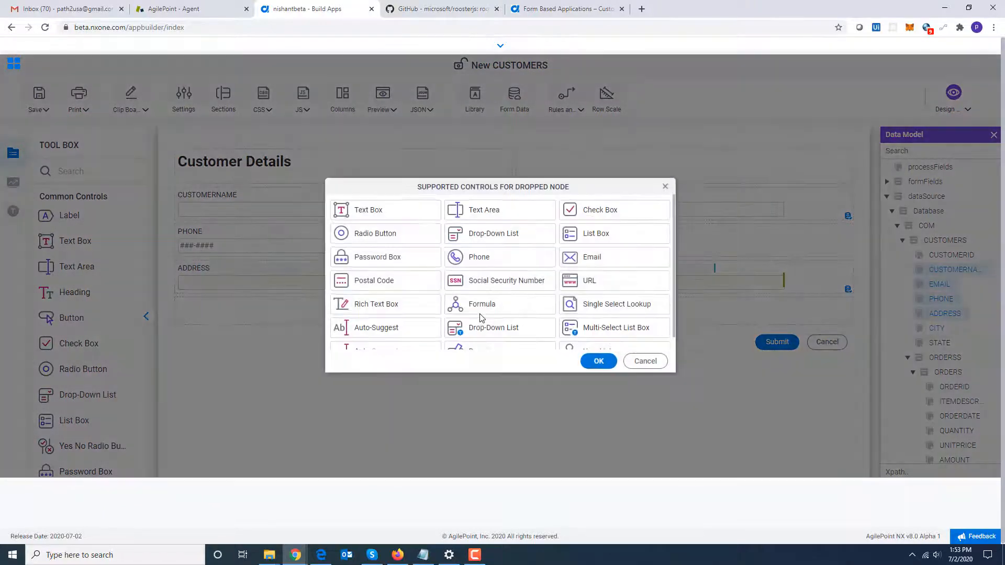
{"action": "left_click", "coordinate": [598, 362]}
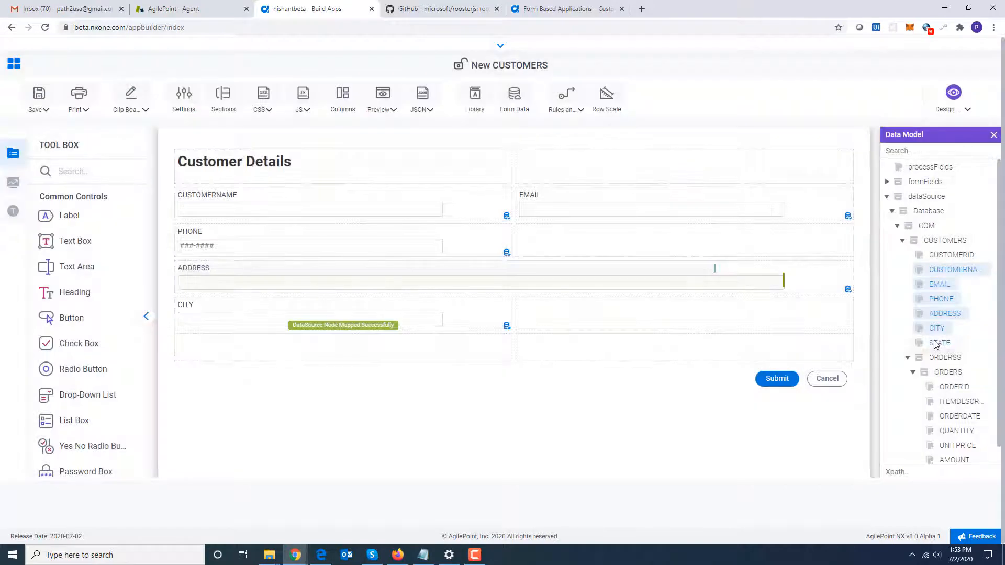
{"action": "left_click_drag", "start_coordinate": [933, 342], "coordinate": [676, 313]}
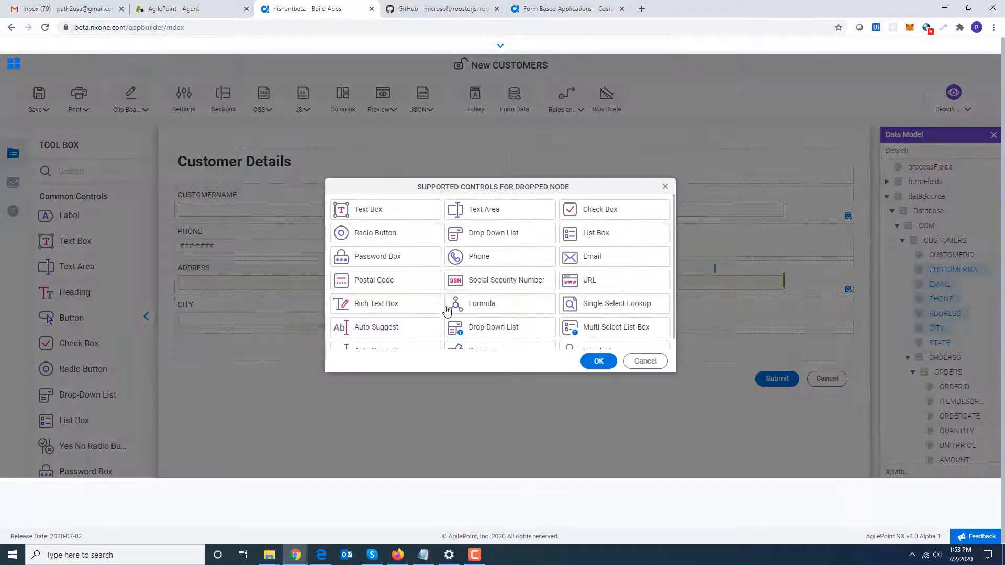
{"action": "left_click", "coordinate": [494, 238]}
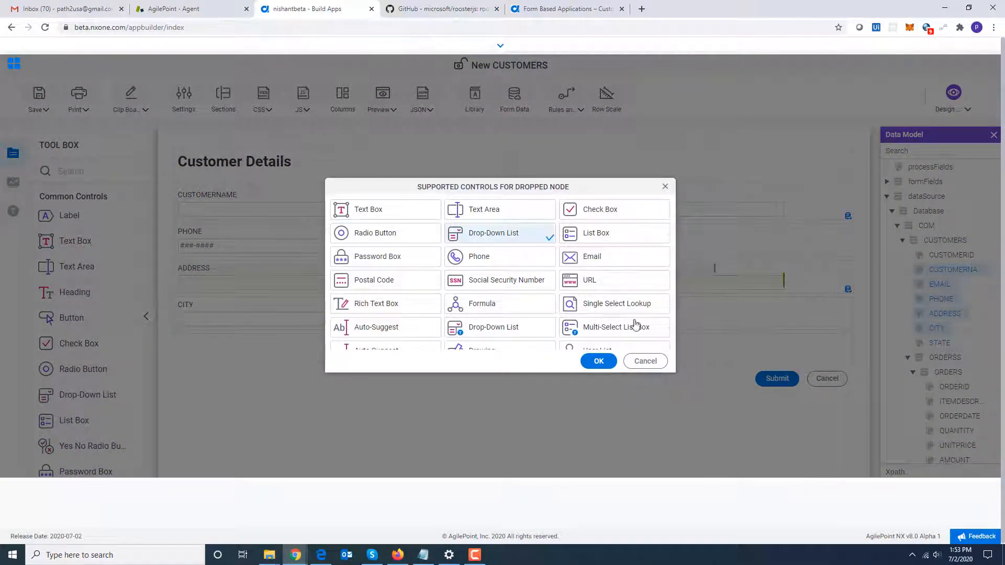
{"action": "left_click", "coordinate": [598, 361]}
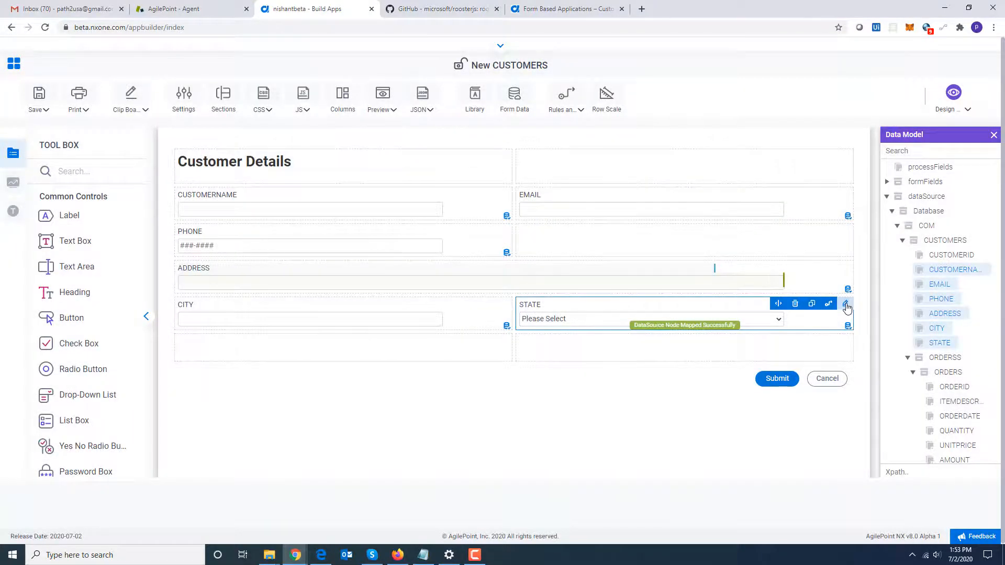
Configure the STATE drop-down to use a Picklist [Data Entities] list with the USA States picklist.
{"action": "left_click", "coordinate": [846, 304]}
{"action": "left_click", "coordinate": [455, 173]}
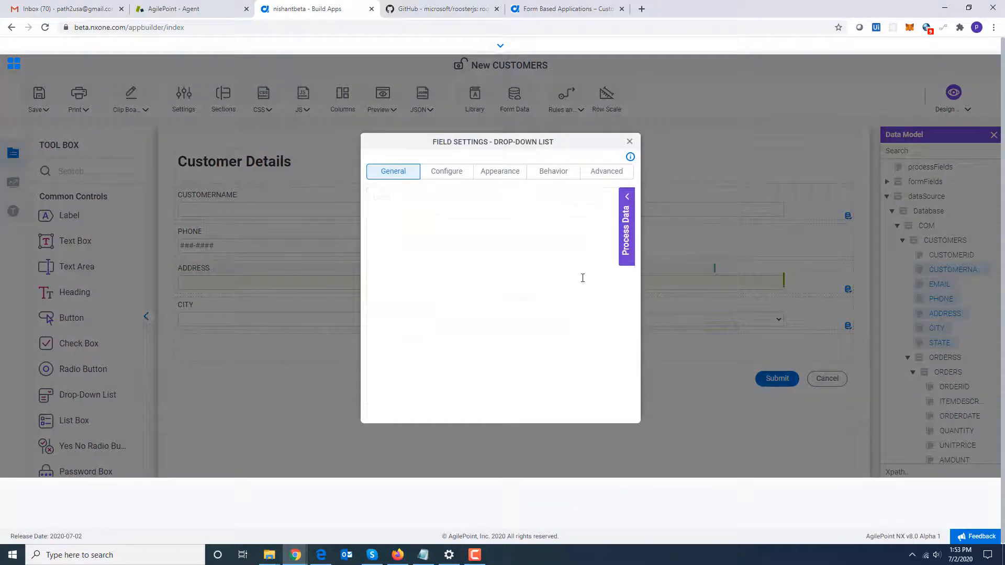
{"action": "left_click", "coordinate": [491, 258]}
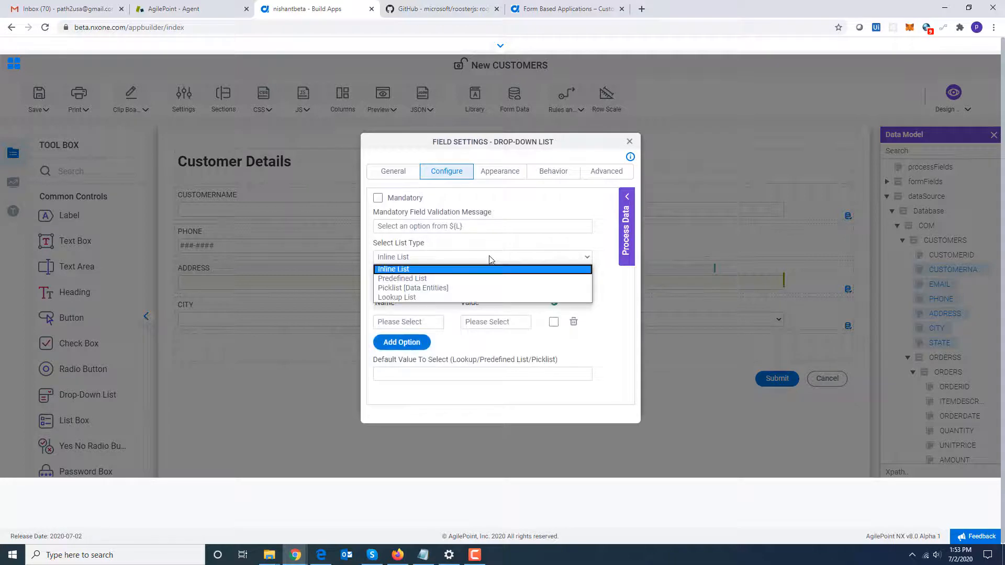
{"action": "left_click", "coordinate": [468, 289]}
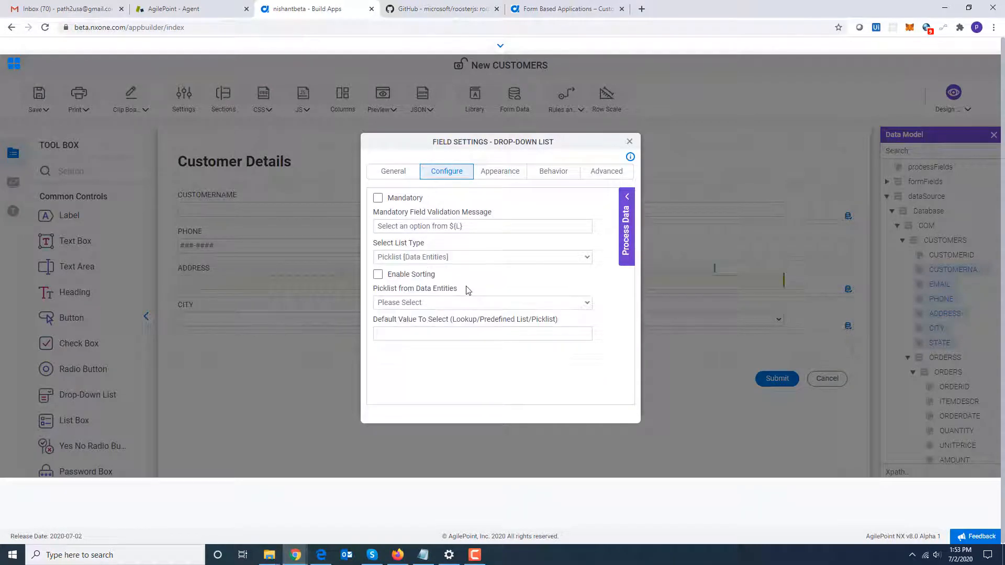
{"action": "left_click", "coordinate": [503, 304]}
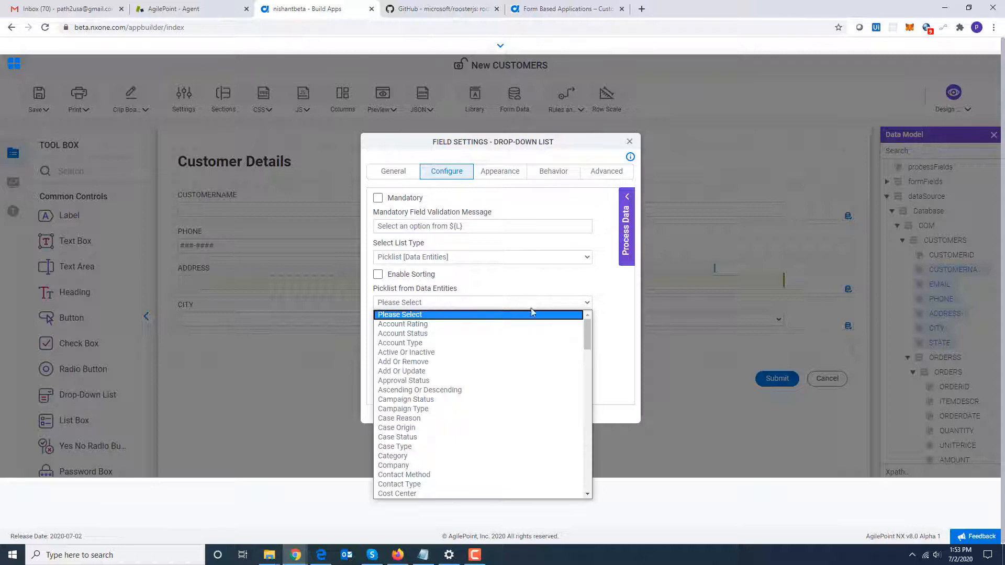
{"action": "left_click_drag", "start_coordinate": [585, 340], "coordinate": [599, 490]}
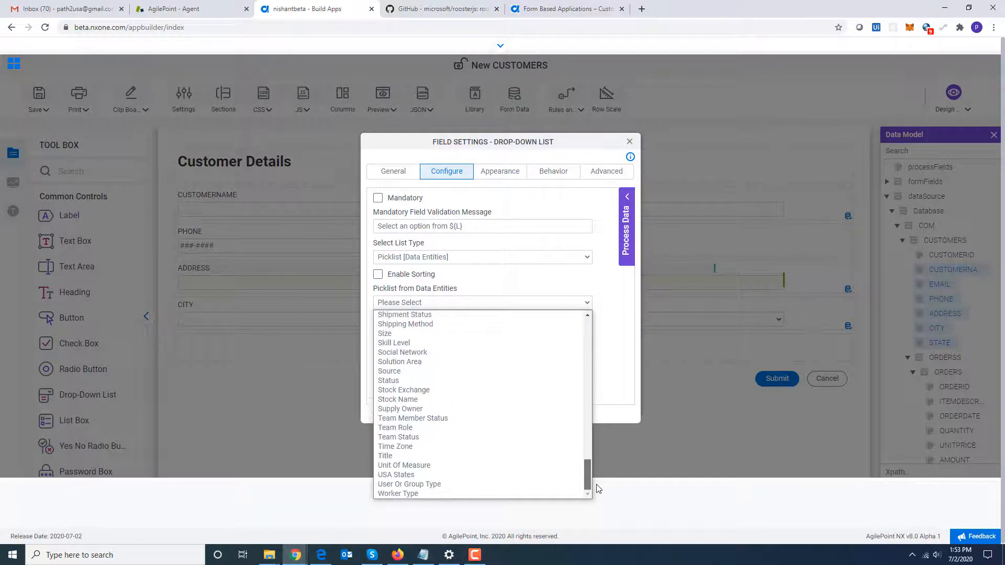
{"action": "left_click", "coordinate": [476, 476]}
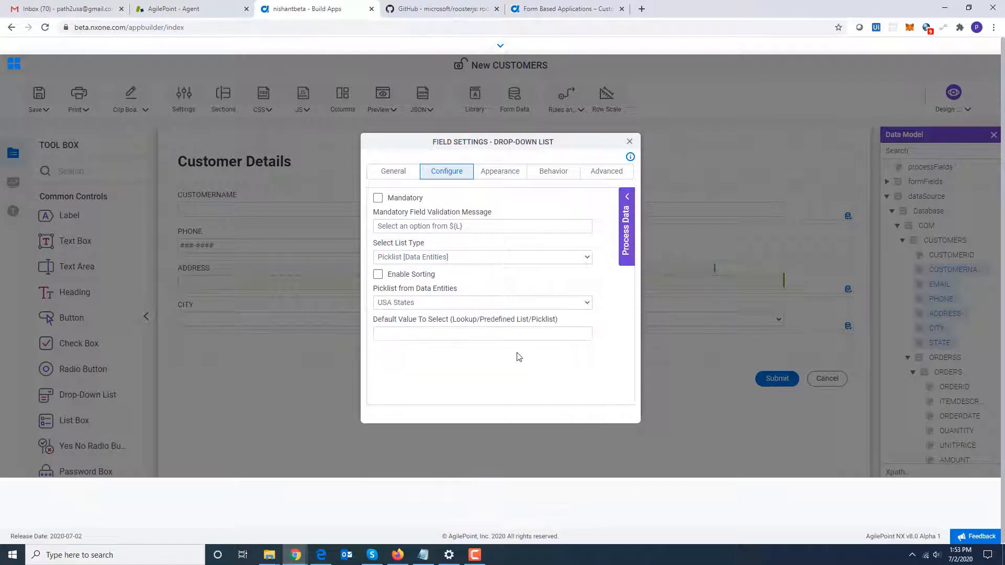
{"action": "left_click", "coordinate": [630, 142]}
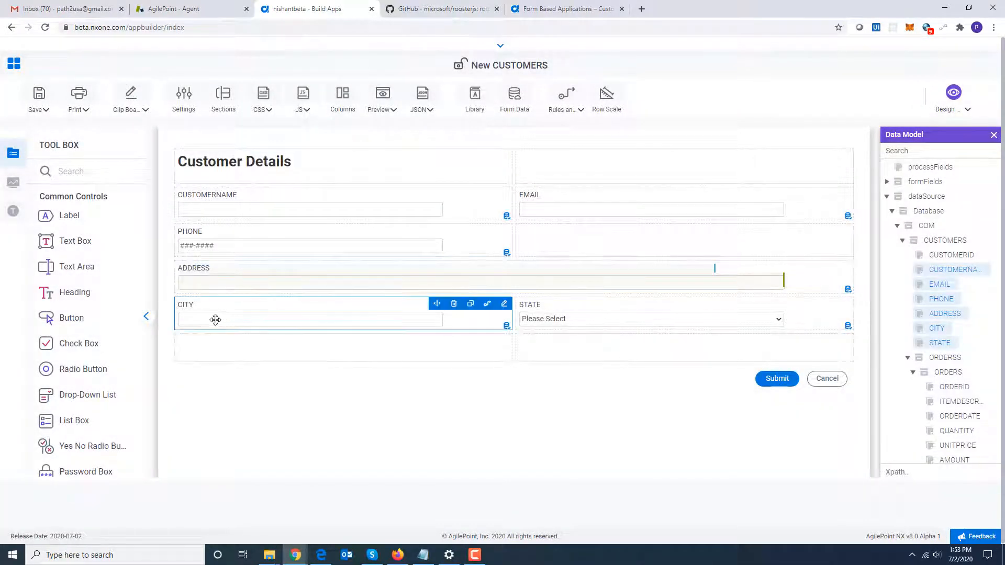
Add a horizontal line in the row below CITY and stretch it across both columns.
{"action": "scroll", "coordinate": [142, 296], "scroll_direction": "down", "scroll_amount": 3}
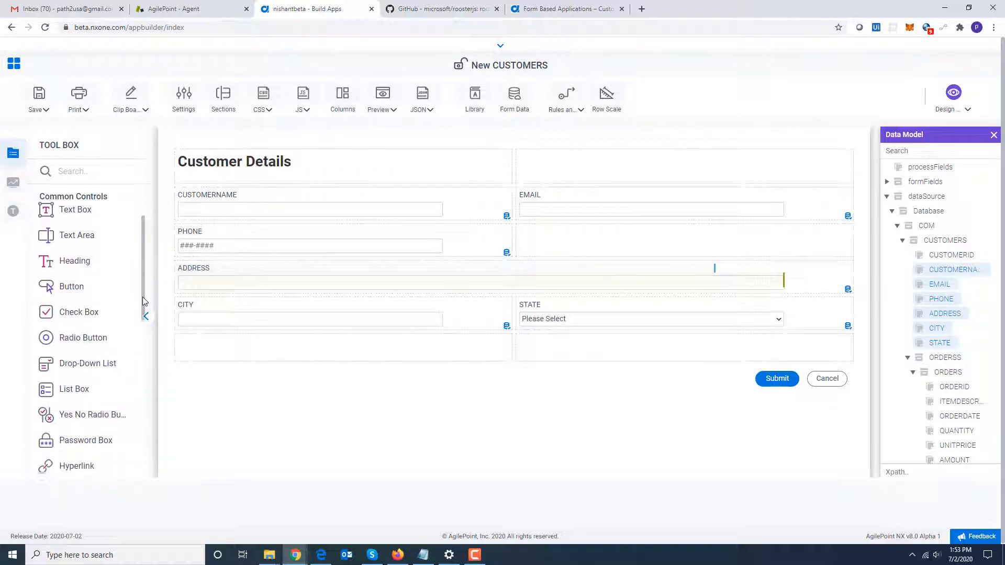
{"action": "left_click_drag", "start_coordinate": [100, 370], "coordinate": [218, 346]}
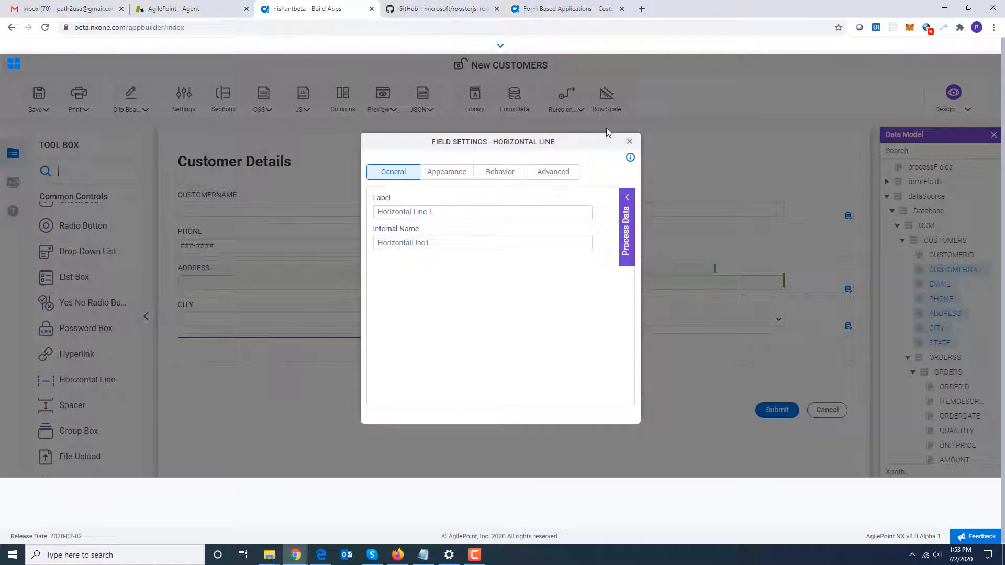
{"action": "left_click", "coordinate": [629, 141]}
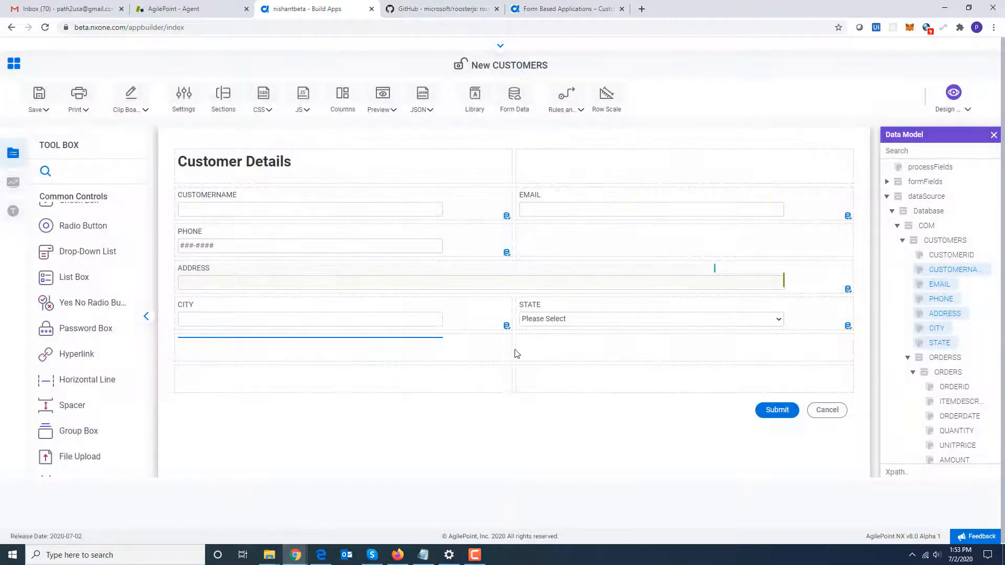
{"action": "left_click_drag", "start_coordinate": [513, 349], "coordinate": [852, 350]}
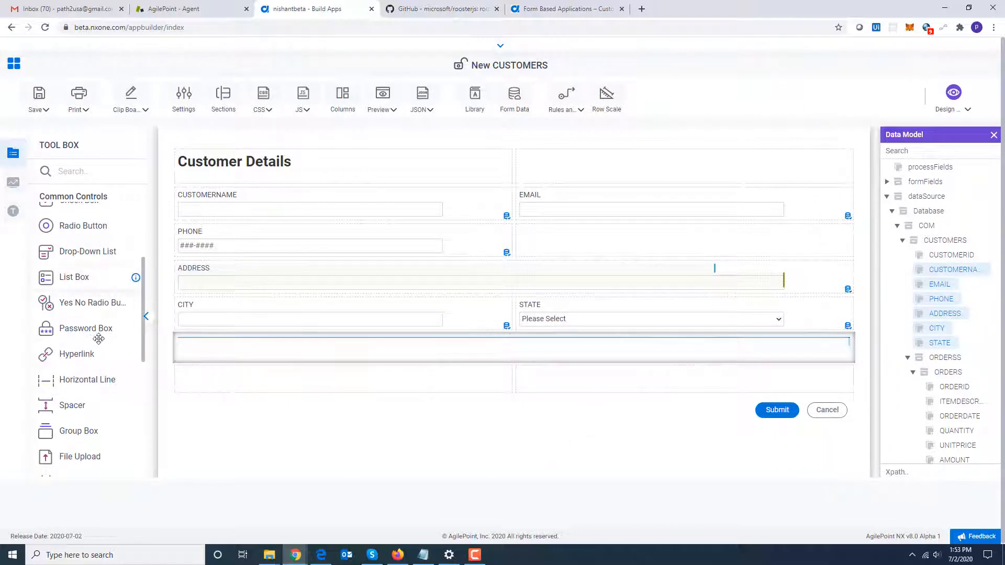
Add a heading below the horizontal line and set its label to Order Details.
{"action": "scroll", "coordinate": [138, 325], "scroll_direction": "up", "scroll_amount": 2}
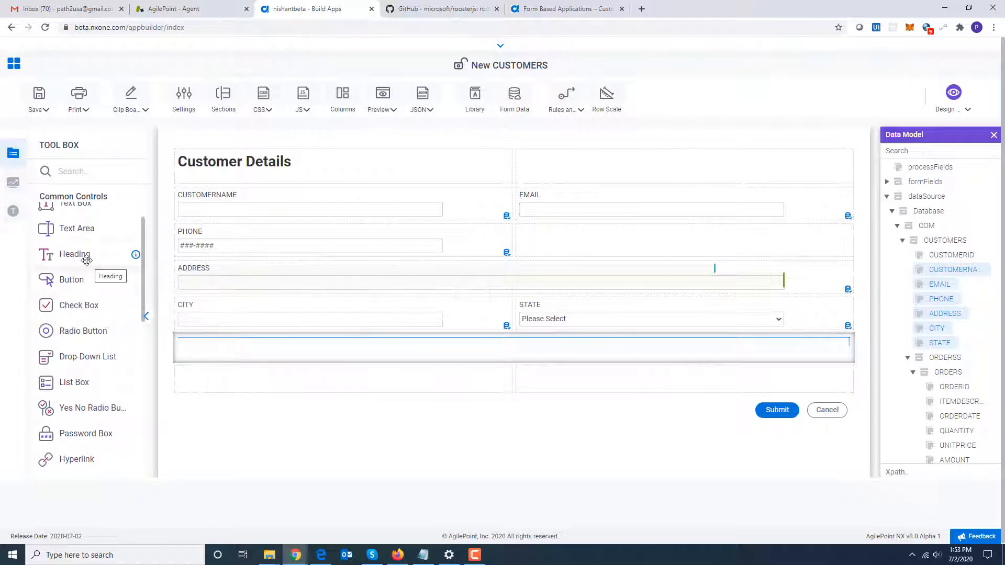
{"action": "left_click_drag", "start_coordinate": [86, 255], "coordinate": [228, 376]}
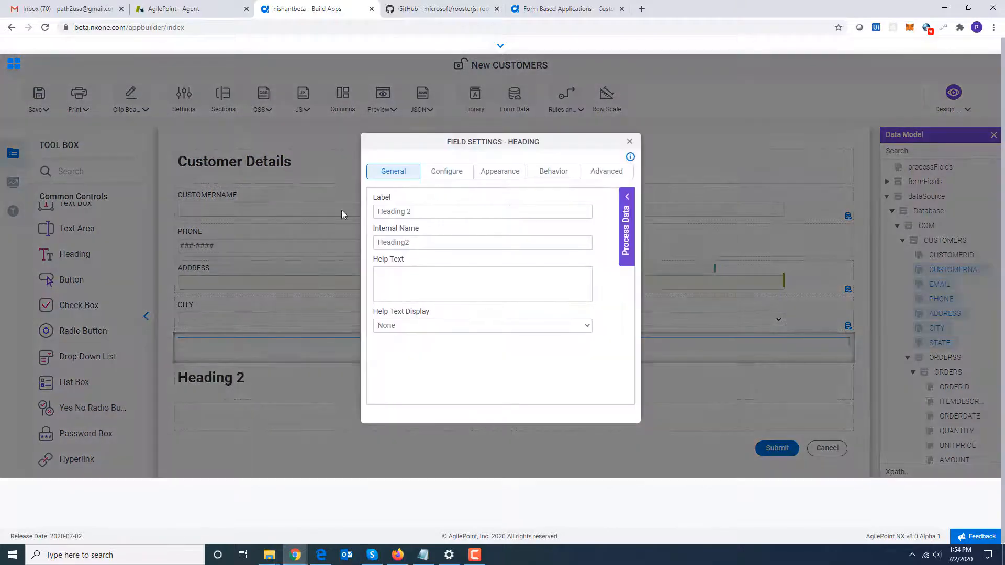
{"action": "left_click_drag", "start_coordinate": [414, 216], "coordinate": [338, 215]}
{"action": "type", "text": "Orde"}
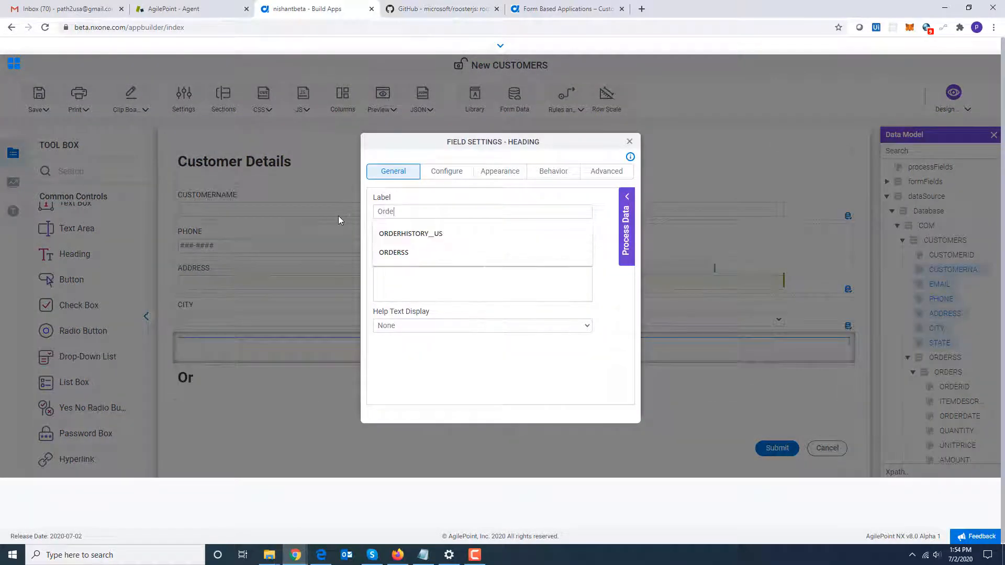
{"action": "type", "text": "r Details"}
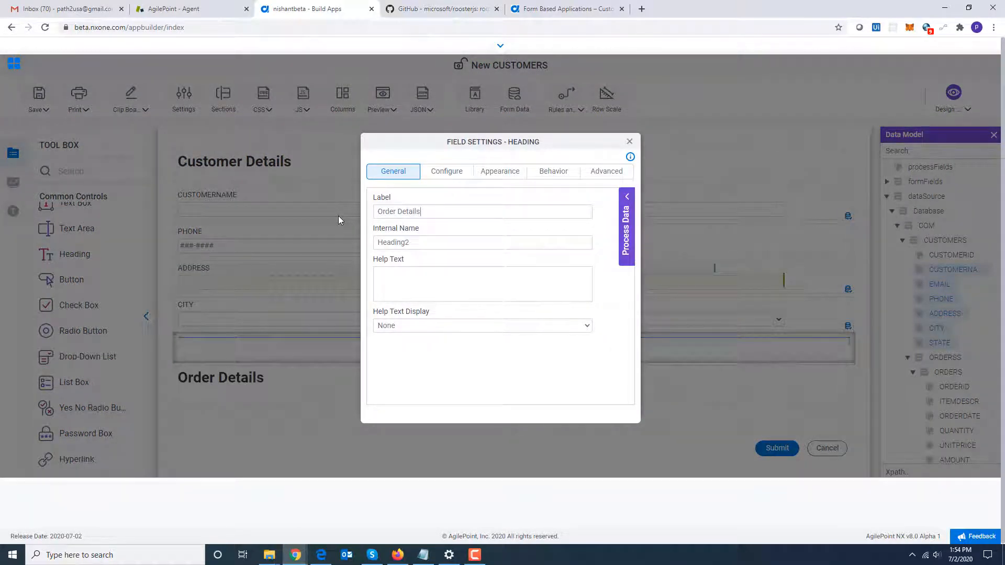
{"action": "left_click", "coordinate": [630, 141]}
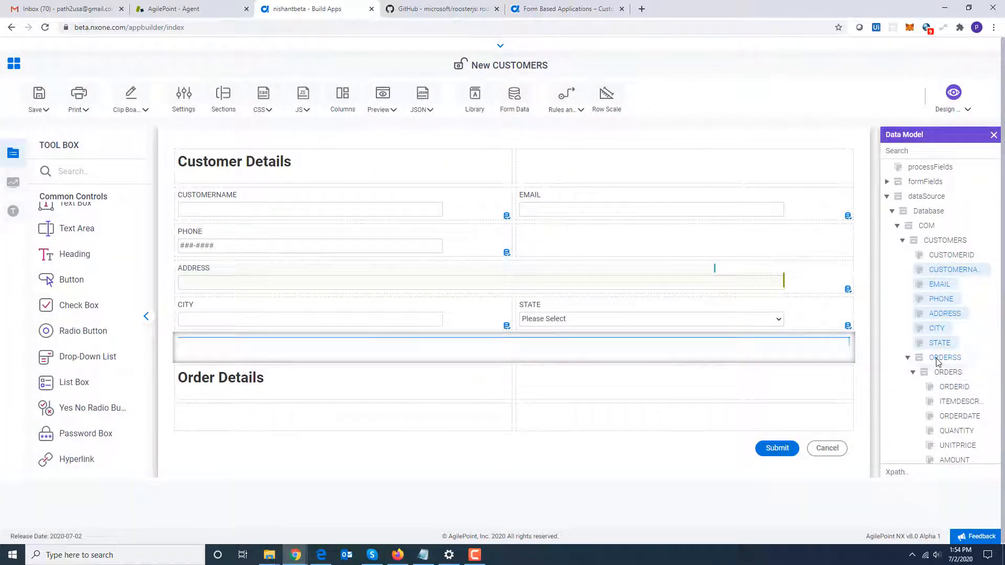
Add the ORDERSS node below the Order Details heading as a Subform spanning the full row.
{"action": "left_click_drag", "start_coordinate": [937, 361], "coordinate": [486, 416]}
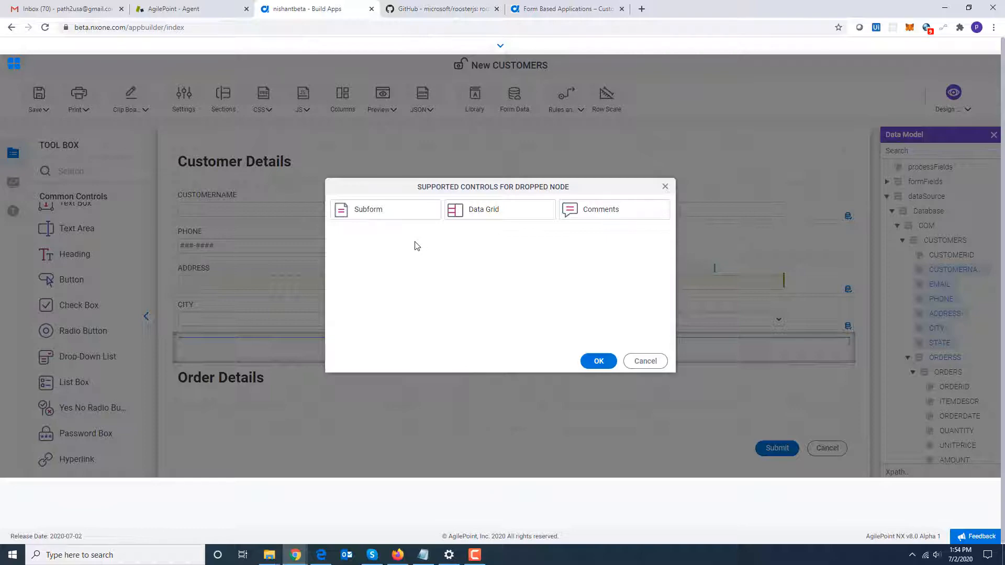
{"action": "left_click", "coordinate": [385, 214]}
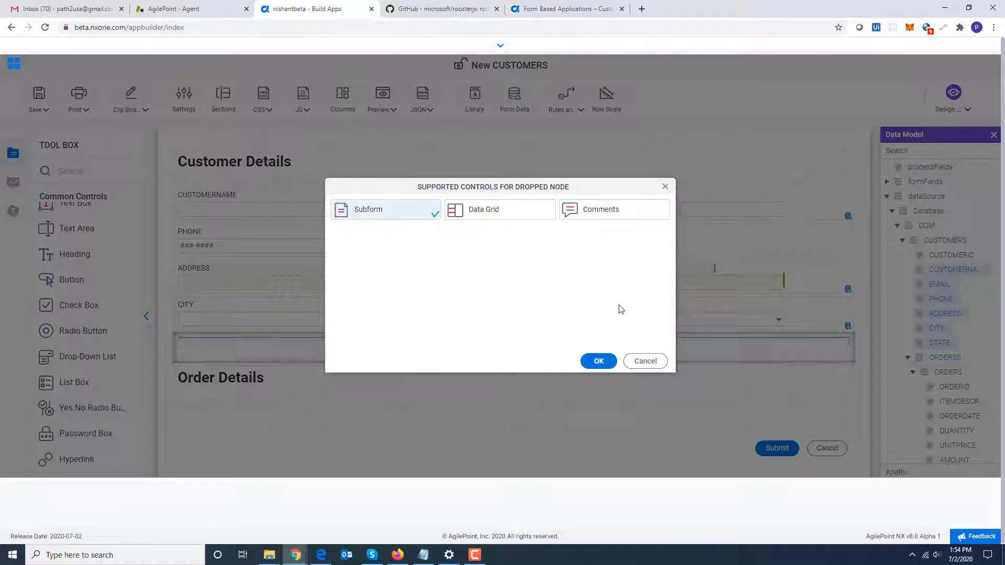
{"action": "left_click", "coordinate": [598, 362]}
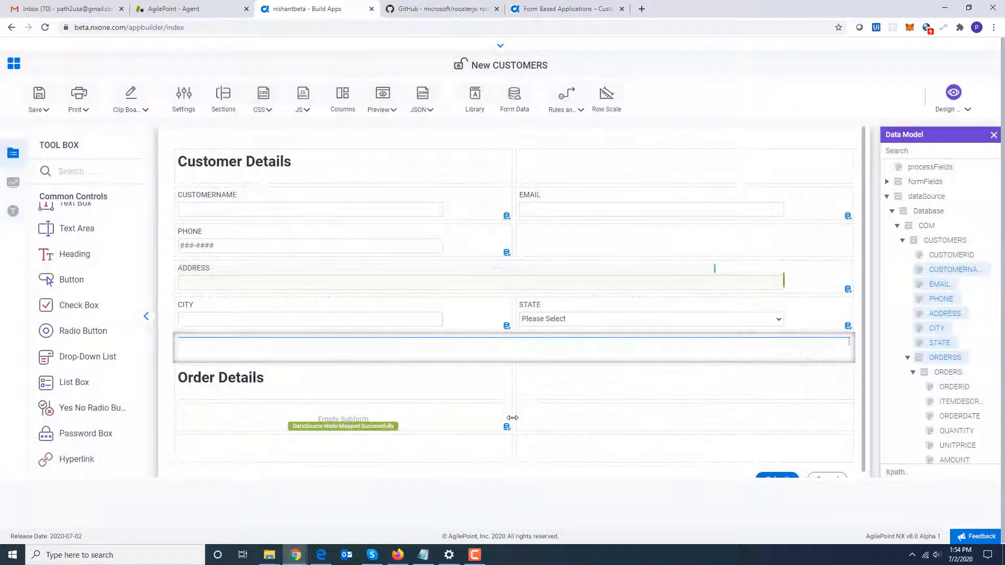
{"action": "left_click_drag", "start_coordinate": [512, 418], "coordinate": [814, 415]}
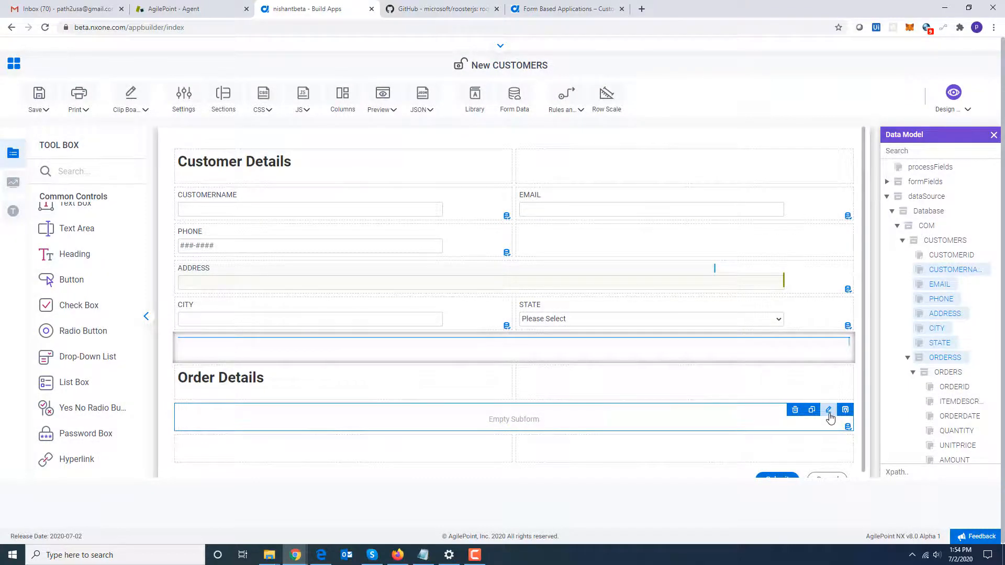
Set the ORDERSS subform's display style to Columns, then open the subform for designing.
{"action": "left_click", "coordinate": [829, 411]}
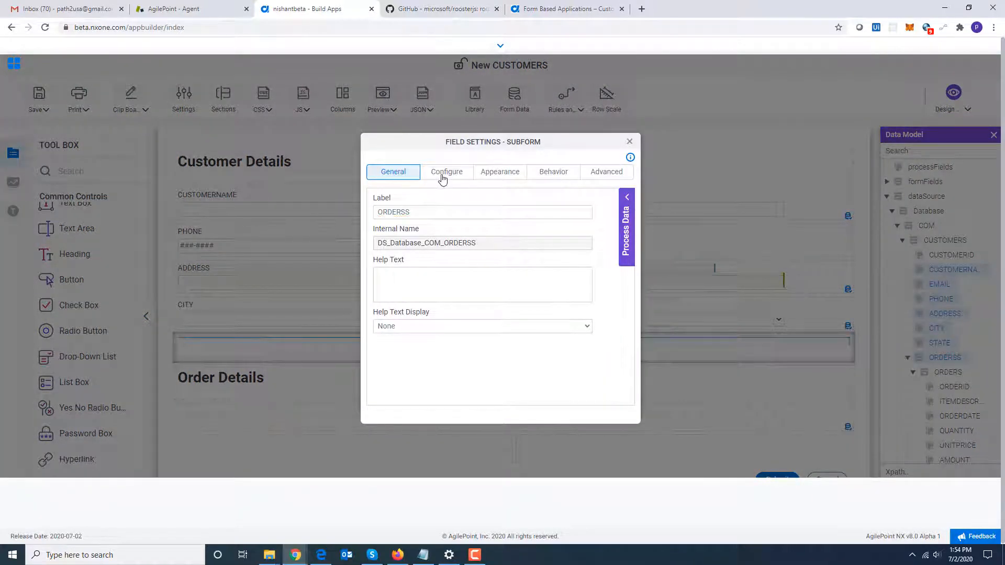
{"action": "left_click", "coordinate": [443, 175]}
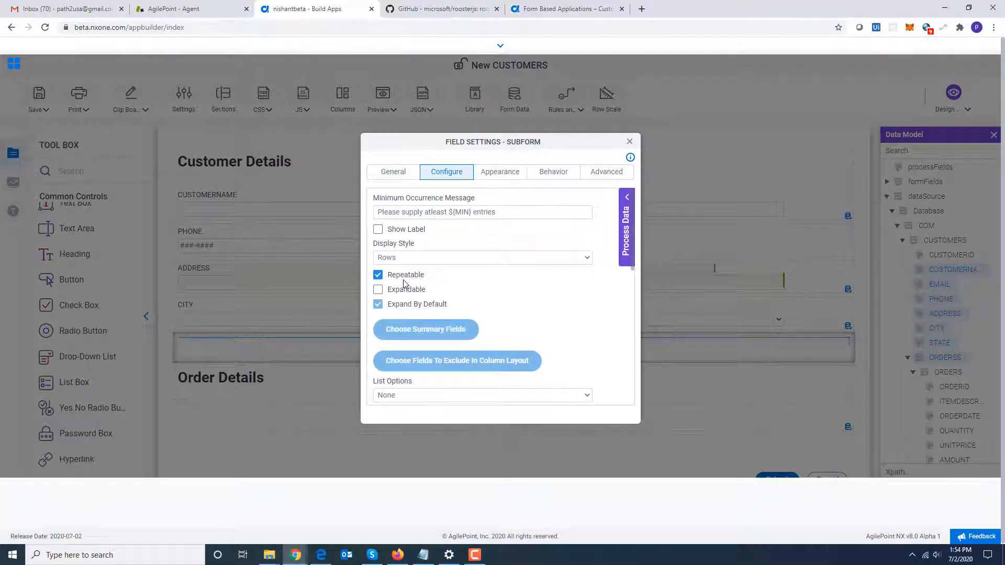
{"action": "left_click", "coordinate": [426, 259]}
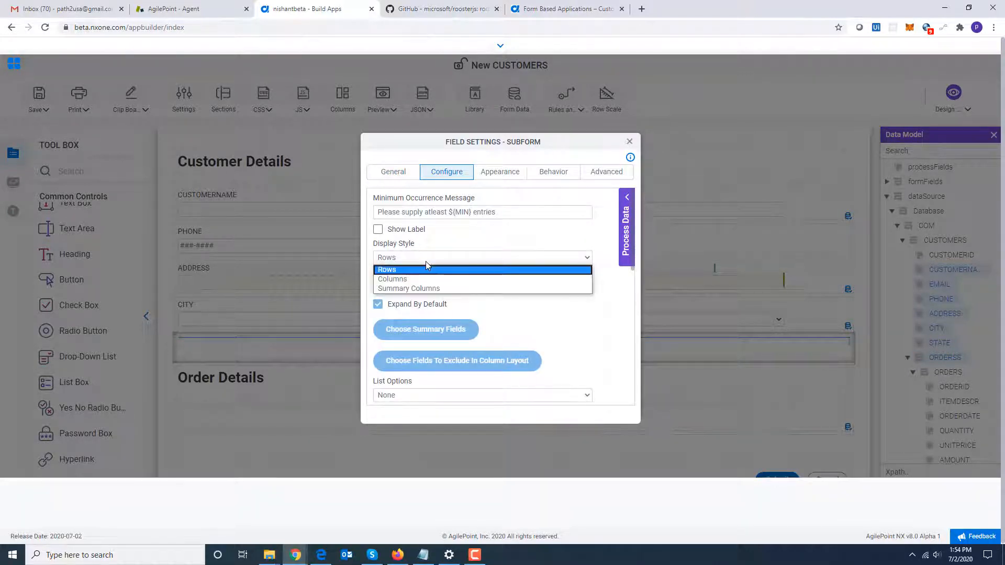
{"action": "left_click", "coordinate": [427, 280]}
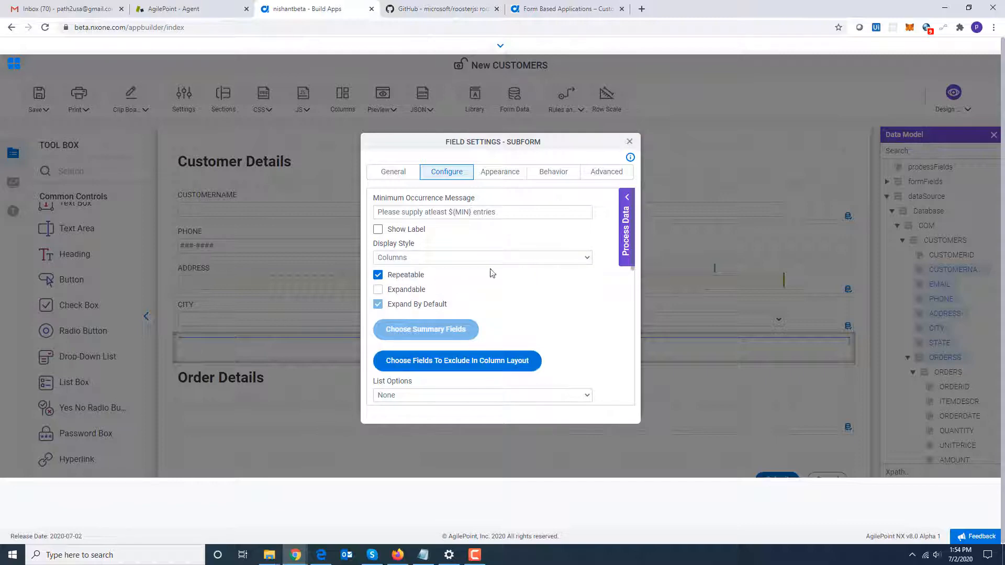
{"action": "left_click", "coordinate": [630, 142]}
{"action": "mouse_move", "coordinate": [832, 411]}
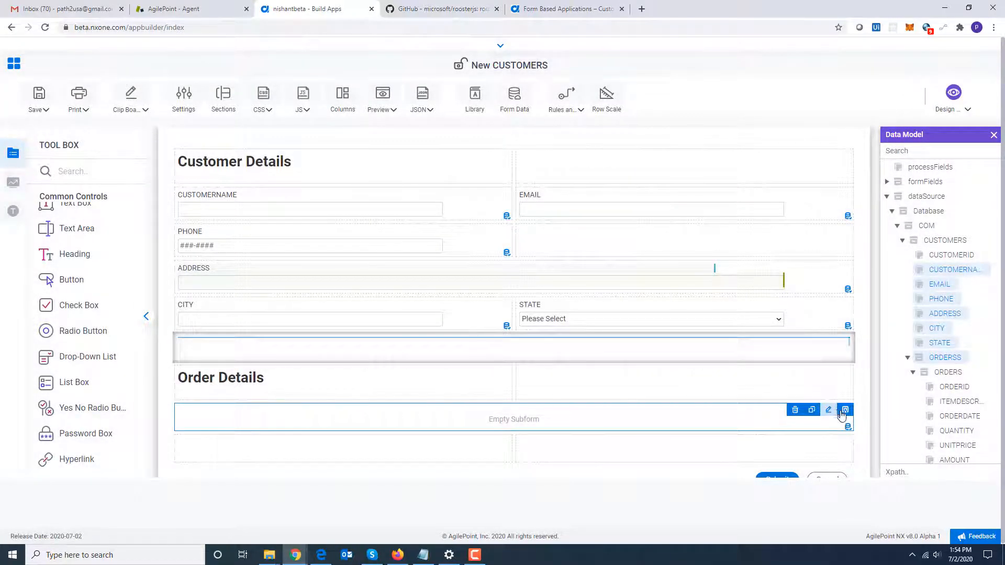
{"action": "left_click", "coordinate": [845, 411]}
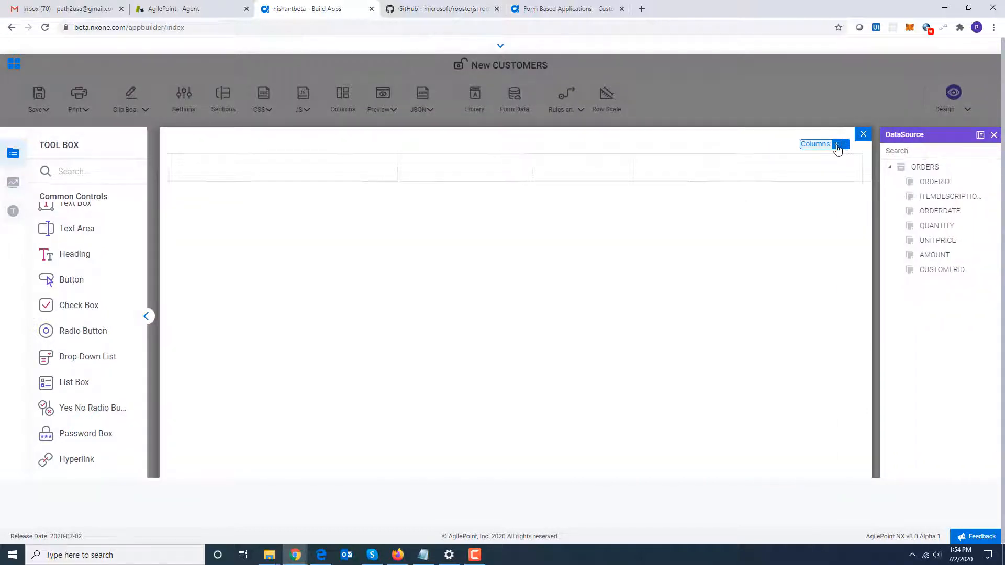
Add the ITEMDESCRIPTION node to the subform's first column as a Text Box.
{"action": "left_click", "coordinate": [837, 148]}
{"action": "left_click_drag", "start_coordinate": [938, 203], "coordinate": [241, 171]}
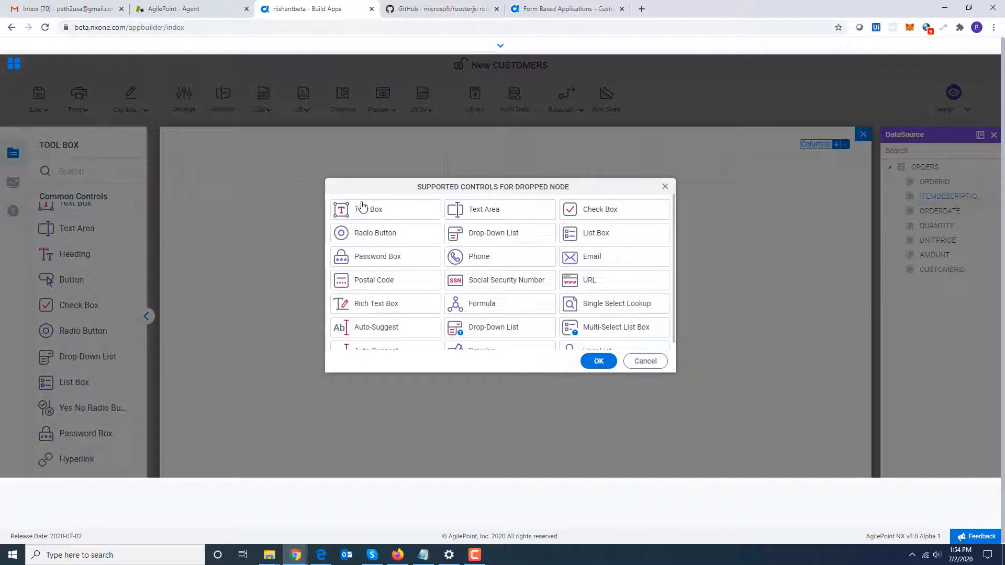
{"action": "left_click", "coordinate": [363, 207]}
{"action": "left_click", "coordinate": [597, 361]}
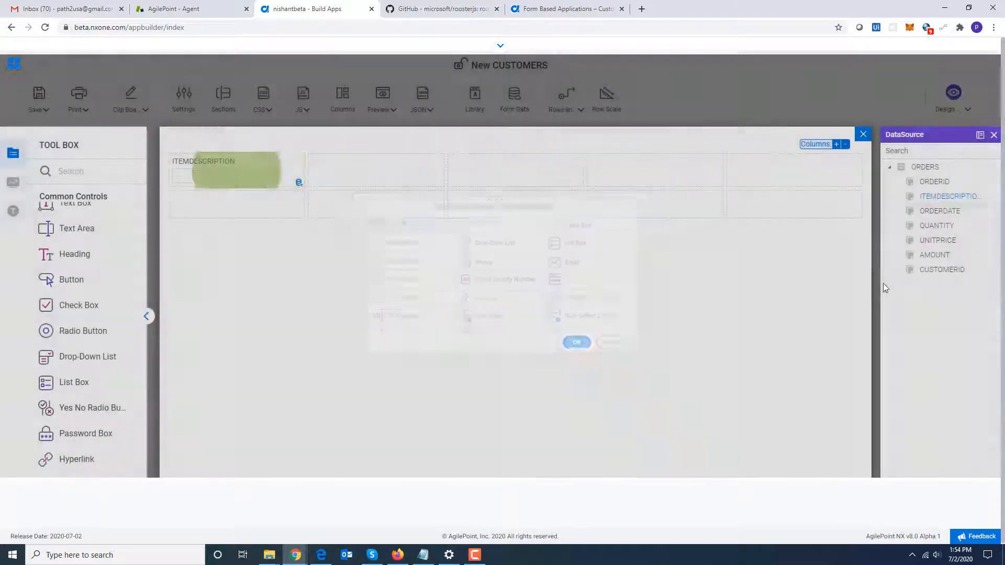
Add ORDERDATE as a Date control and QUANTITY as a Number Box in the next subform columns.
{"action": "left_click_drag", "start_coordinate": [940, 211], "coordinate": [393, 171]}
{"action": "left_click", "coordinate": [395, 214]}
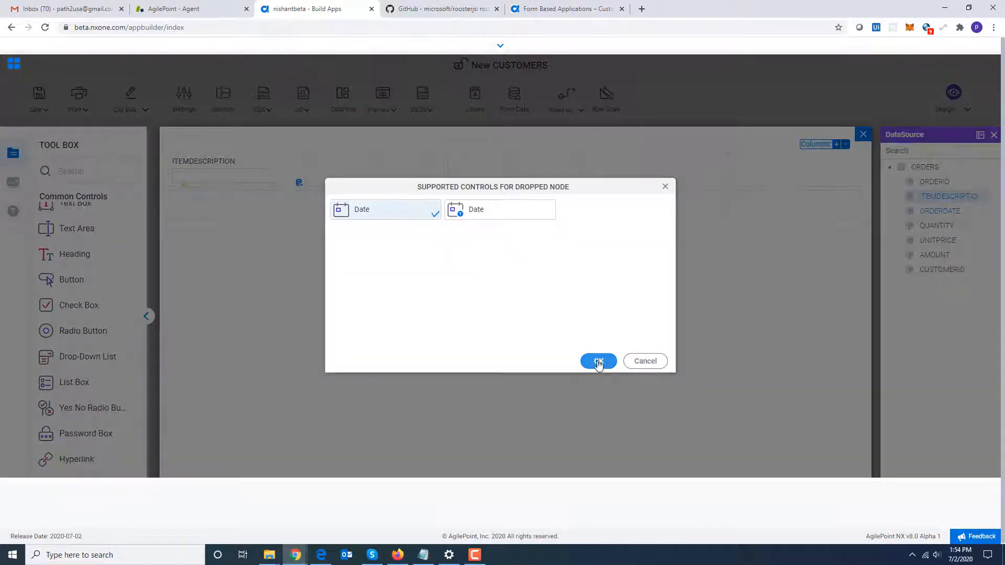
{"action": "left_click", "coordinate": [599, 362]}
{"action": "left_click_drag", "start_coordinate": [928, 227], "coordinate": [551, 171]}
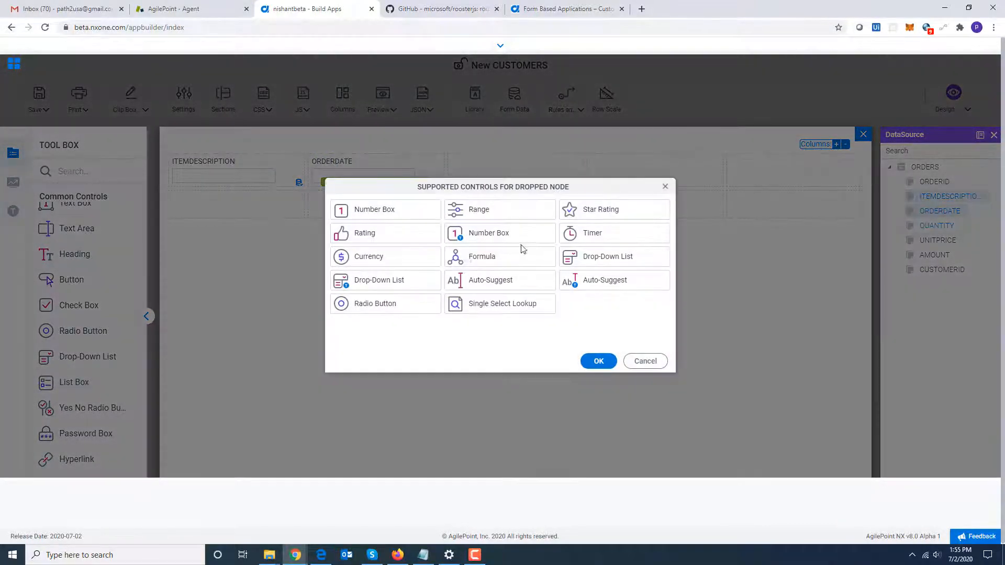
{"action": "left_click", "coordinate": [391, 217]}
{"action": "left_click", "coordinate": [602, 365]}
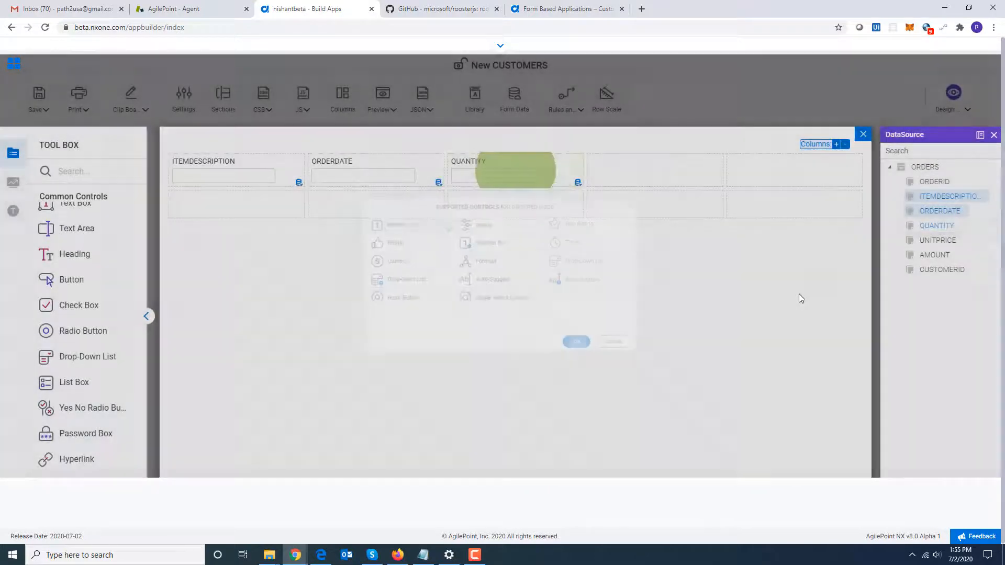
Add UNITPRICE and AMOUNT as Currency controls in the remaining subform columns and close the subform designer.
{"action": "left_click_drag", "start_coordinate": [937, 240], "coordinate": [676, 175]}
{"action": "left_click", "coordinate": [390, 258]}
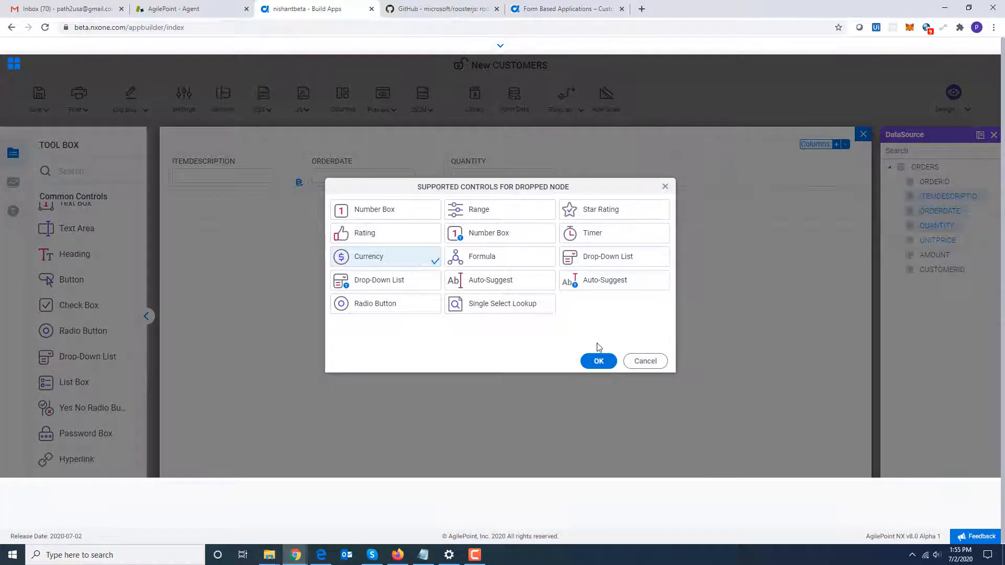
{"action": "left_click", "coordinate": [598, 361]}
{"action": "left_click_drag", "start_coordinate": [924, 261], "coordinate": [771, 177]}
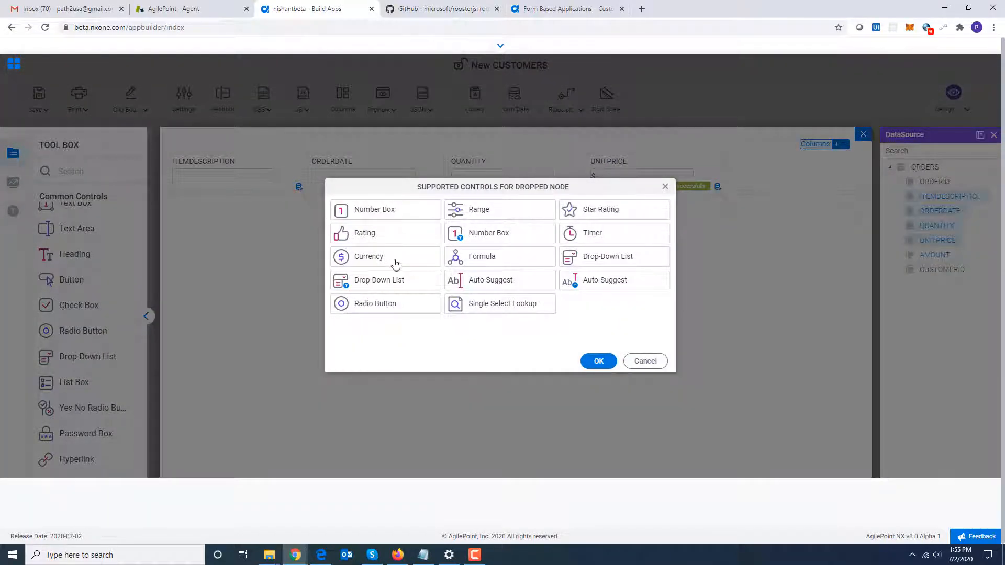
{"action": "left_click", "coordinate": [392, 258]}
{"action": "left_click", "coordinate": [598, 361]}
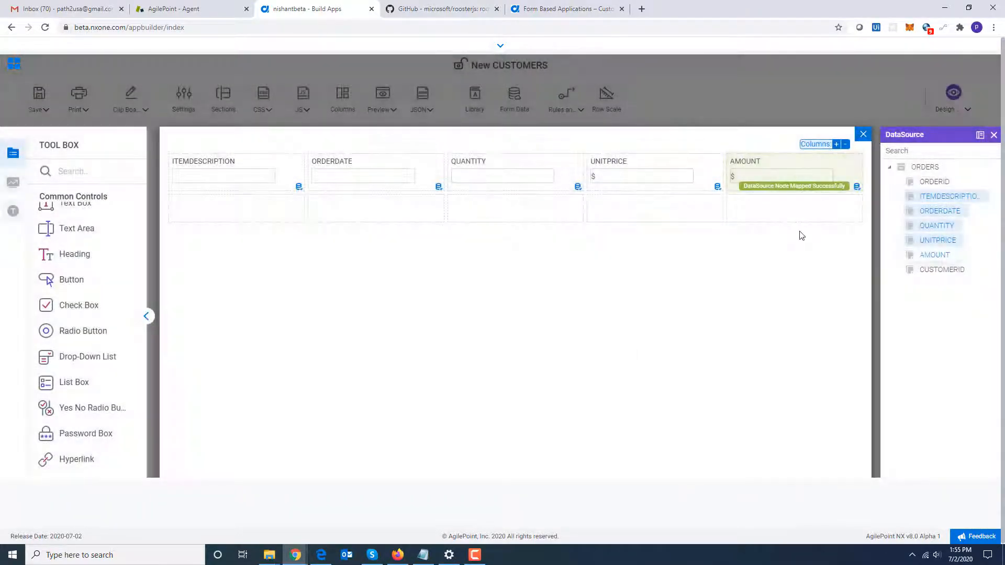
{"action": "left_click", "coordinate": [862, 137]}
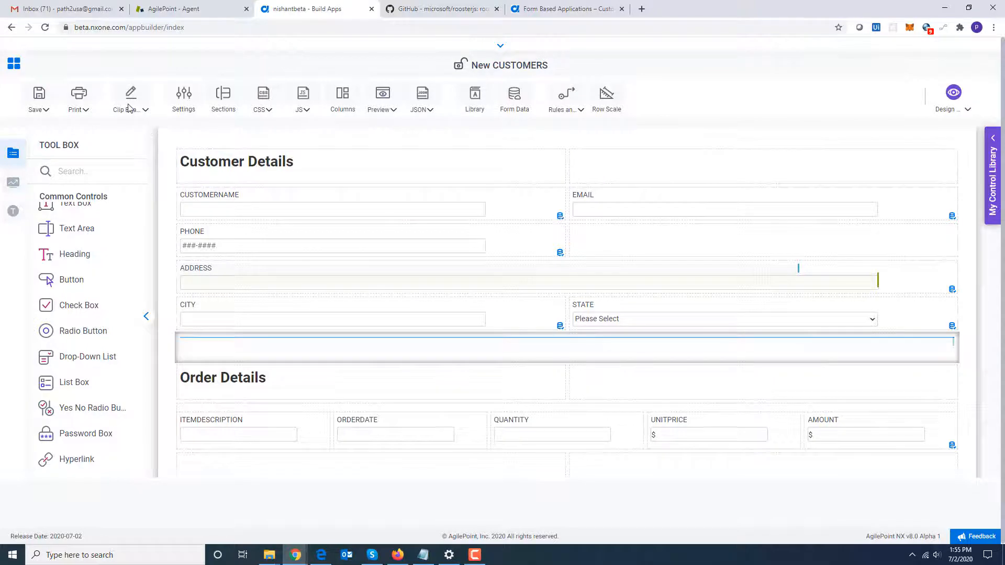
Bulk-edit the field labels into readable names such as Customer Name, Email, Item Description and Unit Price.
{"action": "left_click", "coordinate": [142, 111]}
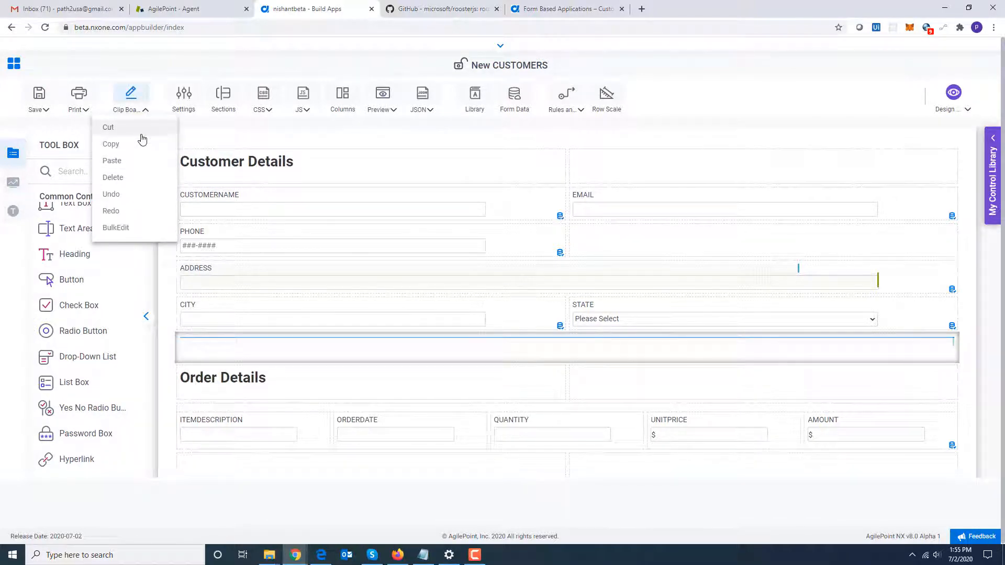
{"action": "left_click", "coordinate": [138, 233]}
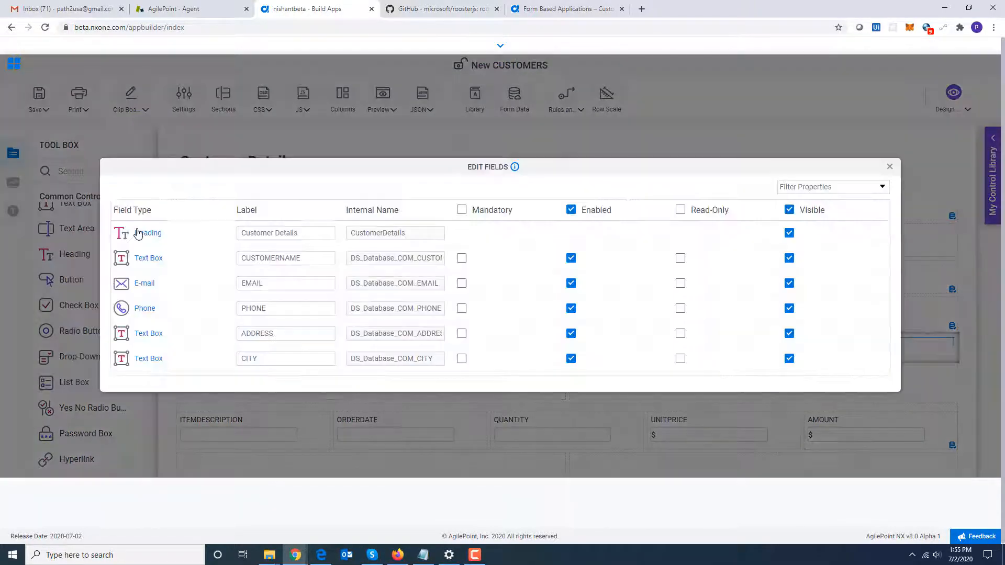
{"action": "double_click", "coordinate": [304, 255]}
{"action": "type", "text": "Custome"}
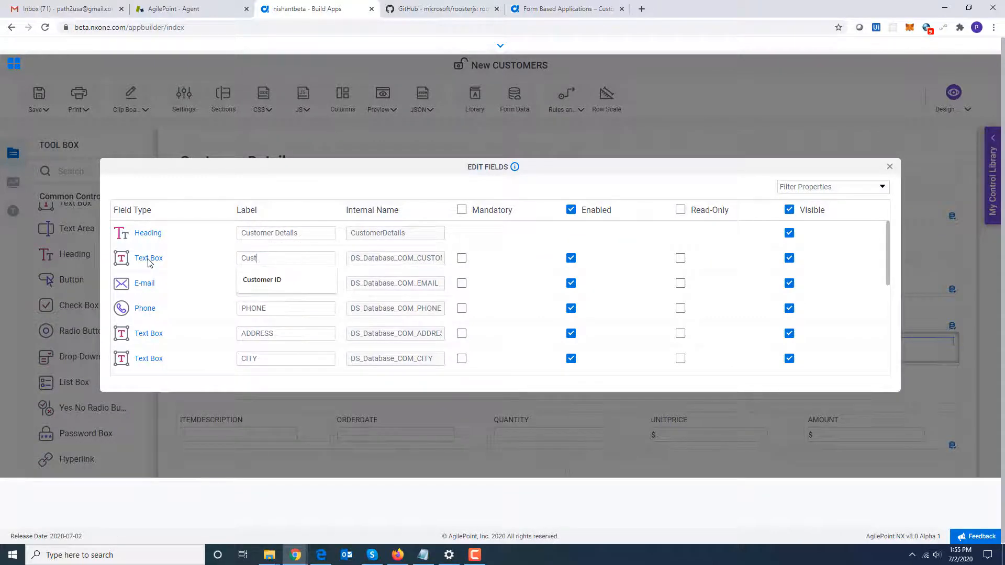
{"action": "type", "text": "r Name"}
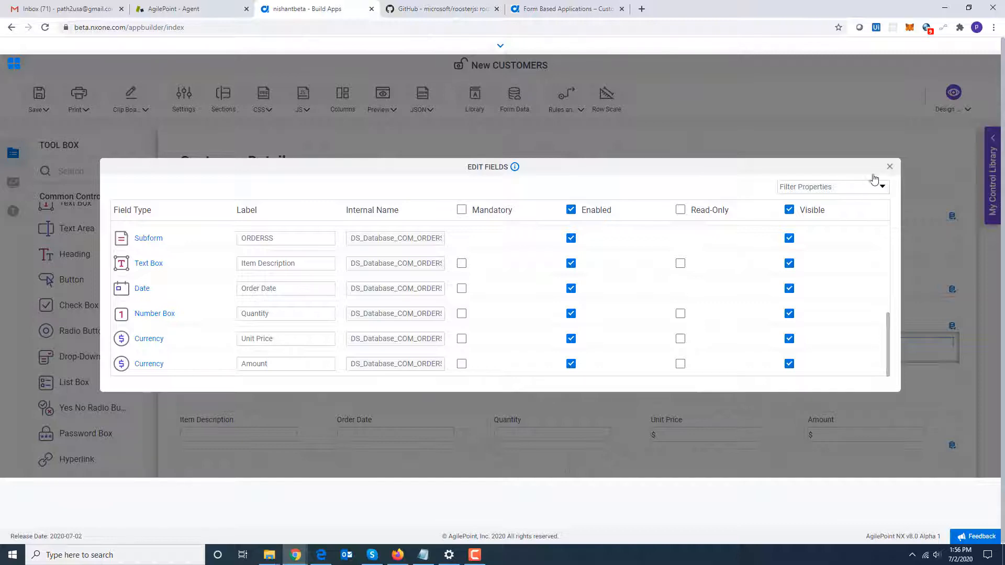
{"action": "left_click", "coordinate": [890, 167]}
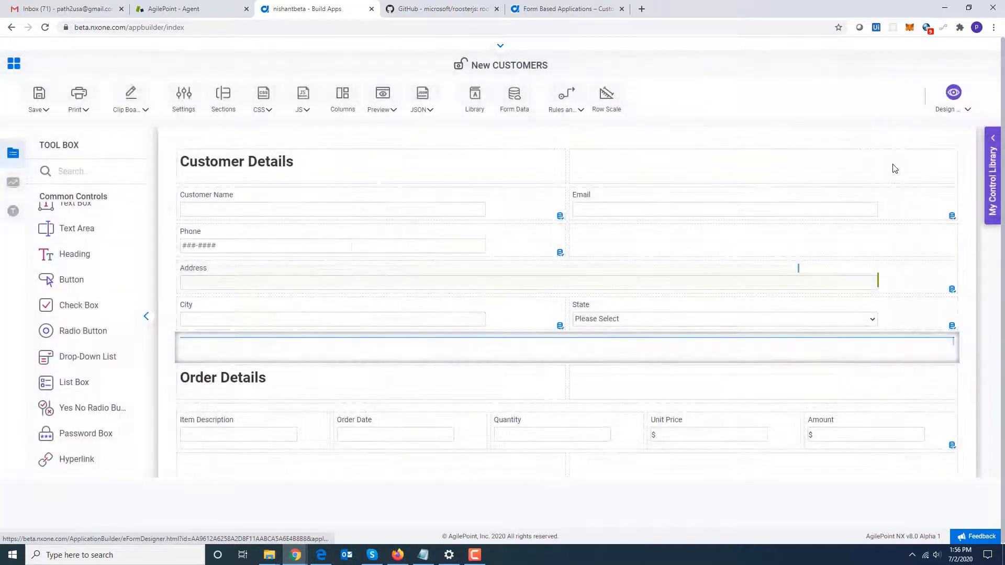
Save and check in the New CUSTOMERS form.
{"action": "left_click", "coordinate": [42, 112]}
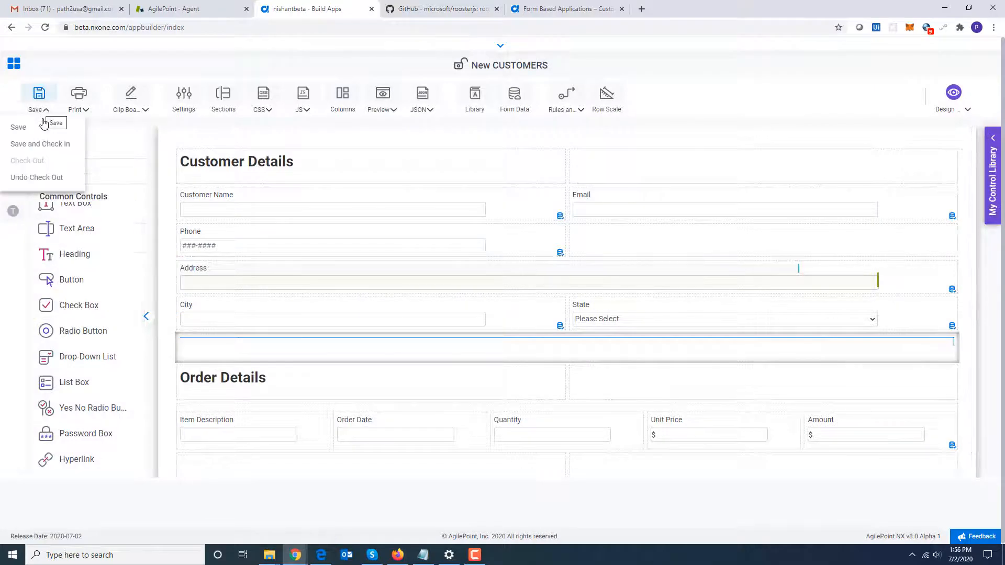
{"action": "left_click", "coordinate": [50, 144]}
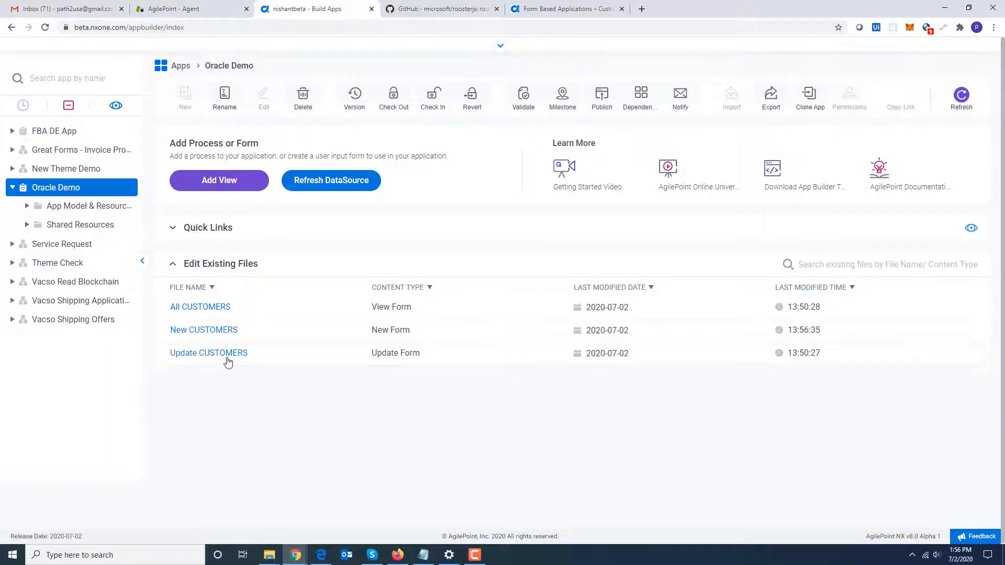
Open the Update CUSTOMERS form, copy the New CUSTOMERS layout into it, and save and check it in.
{"action": "left_click", "coordinate": [227, 358]}
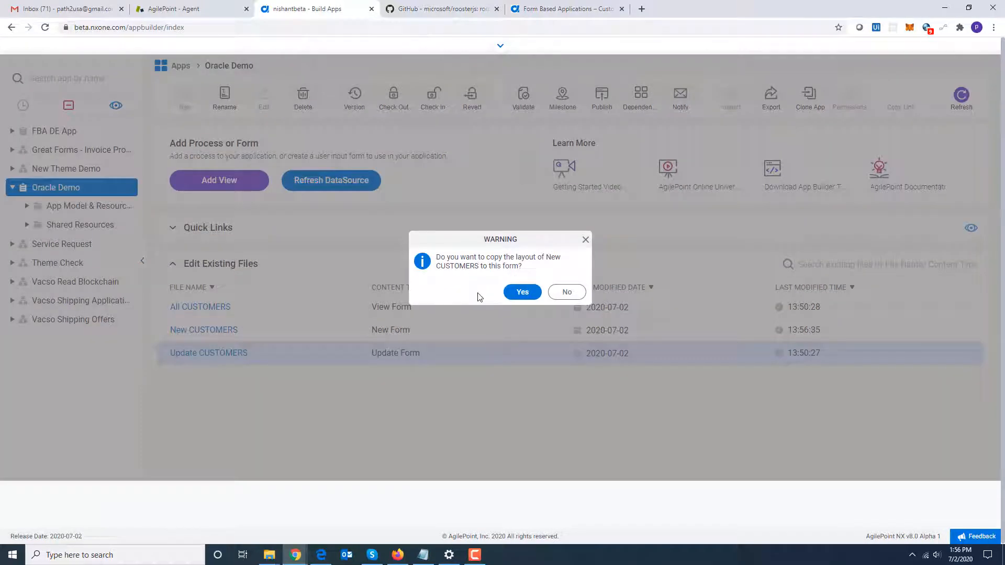
{"action": "left_click", "coordinate": [521, 295]}
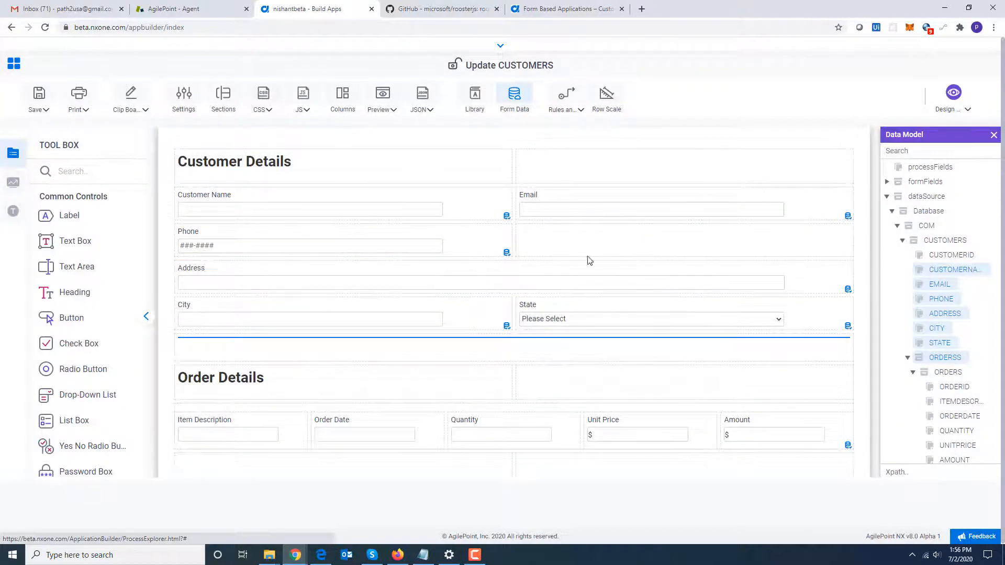
{"action": "left_click", "coordinate": [41, 113]}
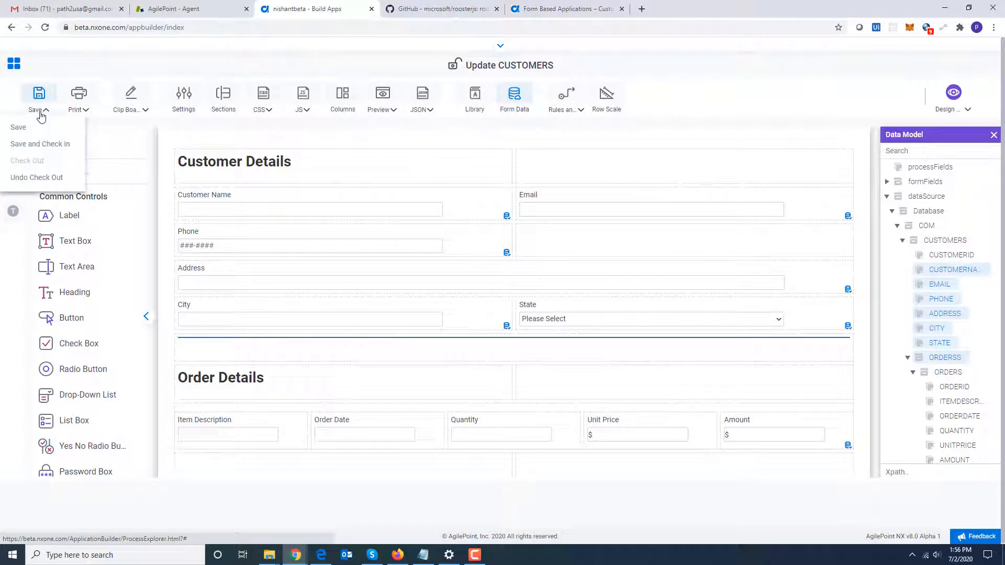
{"action": "left_click", "coordinate": [50, 144]}
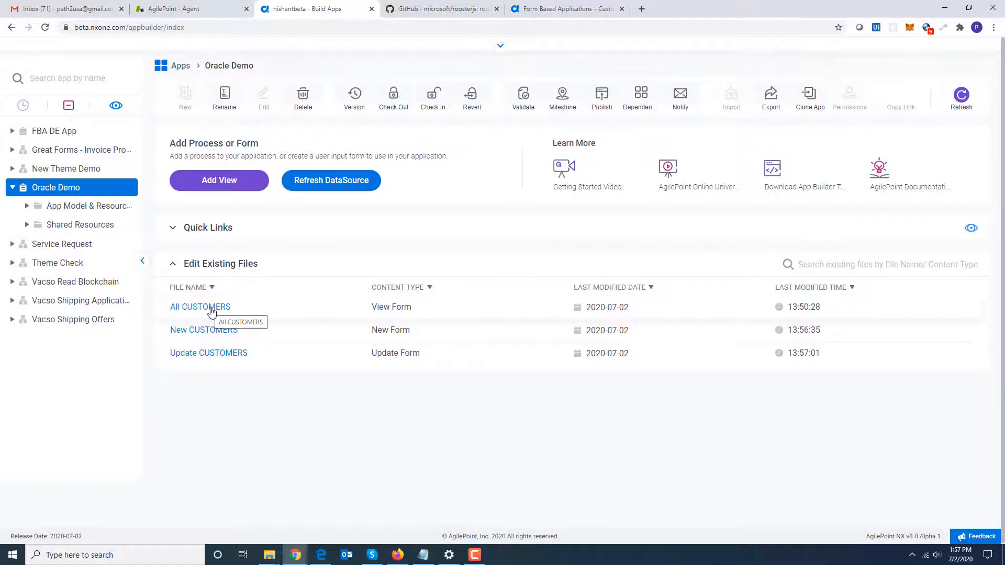
Open the All CUSTOMERS form and search the toolbox for List controls.
{"action": "left_click", "coordinate": [247, 331]}
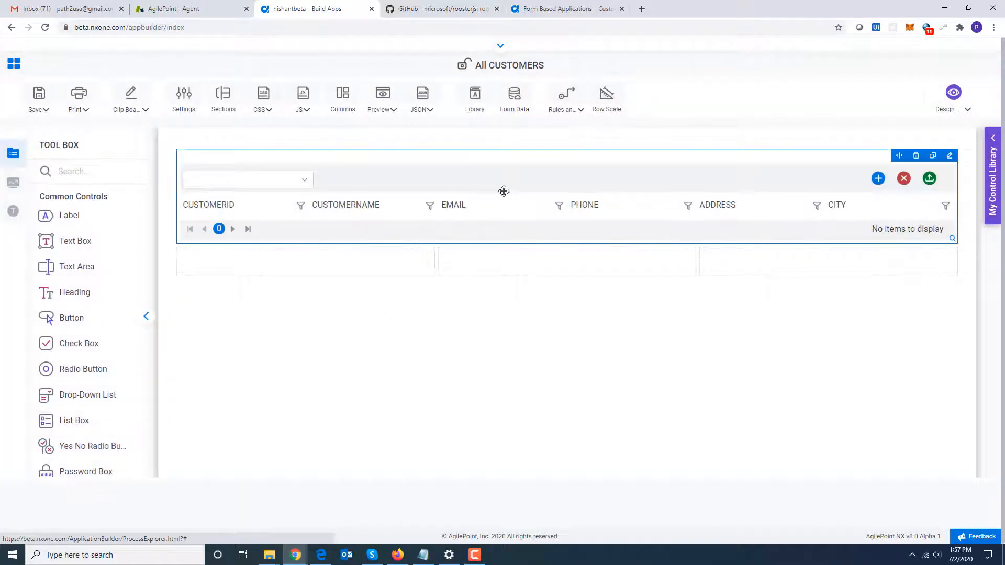
{"action": "left_click", "coordinate": [83, 173]}
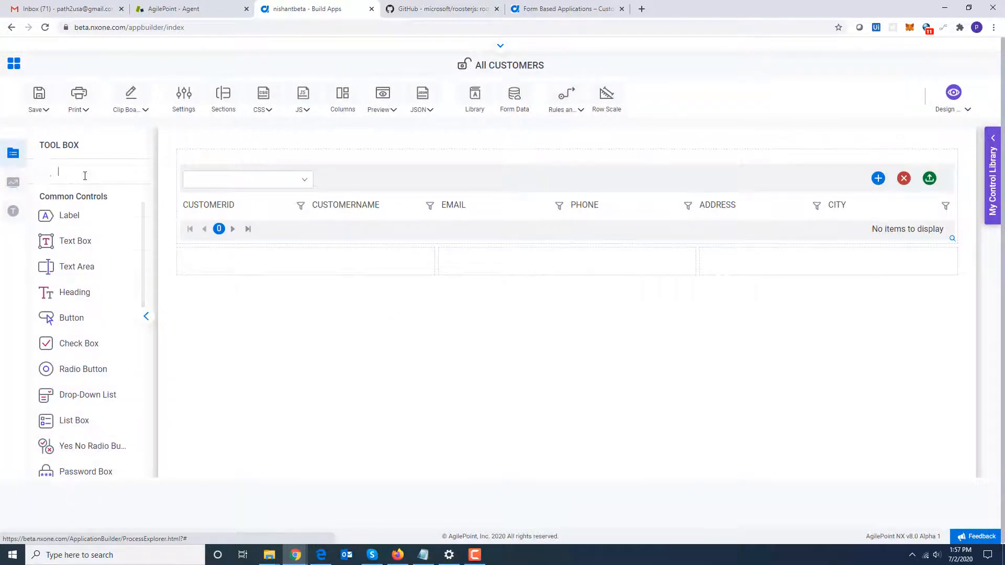
{"action": "type", "text": "List"}
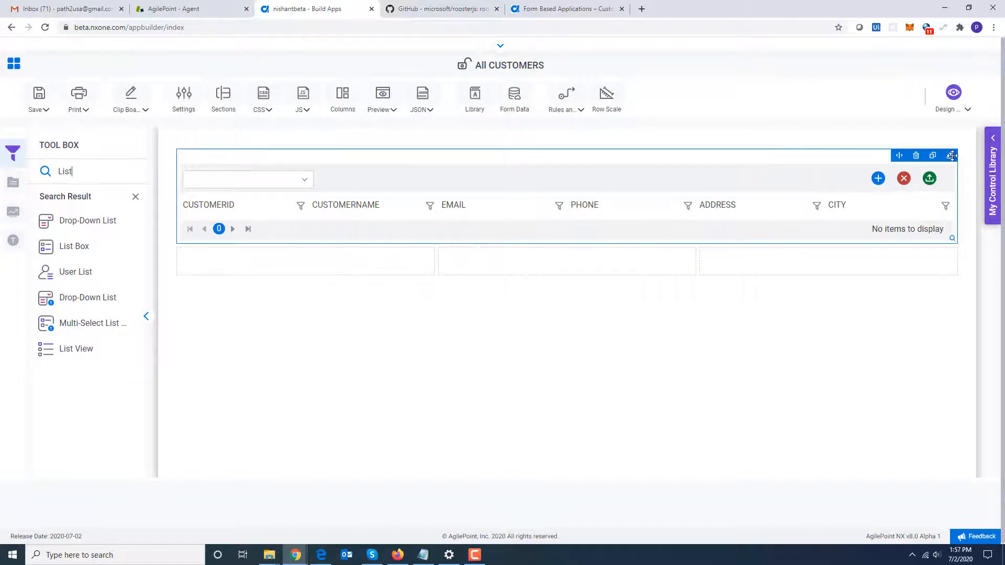
Examine the list view's lookup column settings on its configuration page.
{"action": "left_click", "coordinate": [949, 155]}
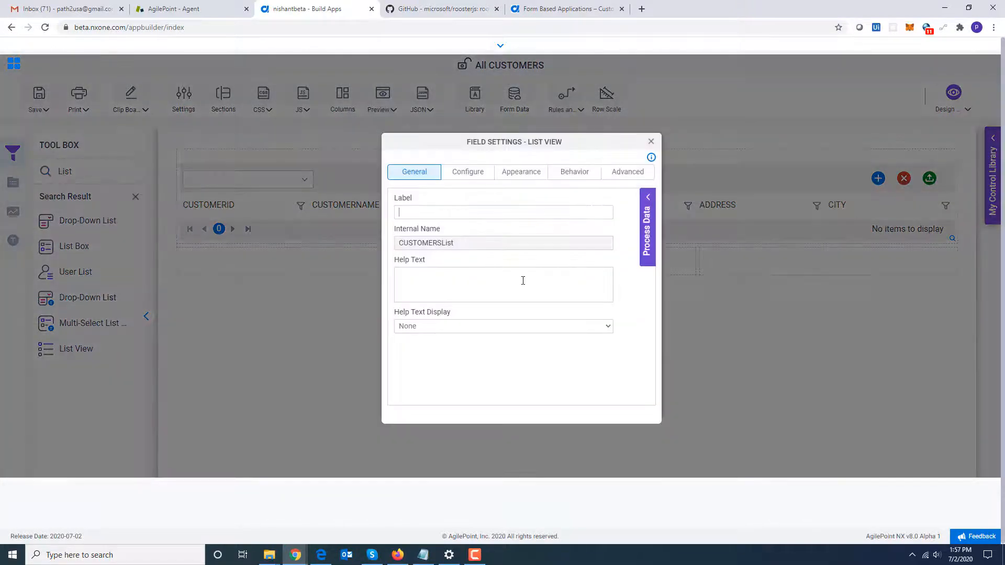
{"action": "left_click", "coordinate": [469, 173]}
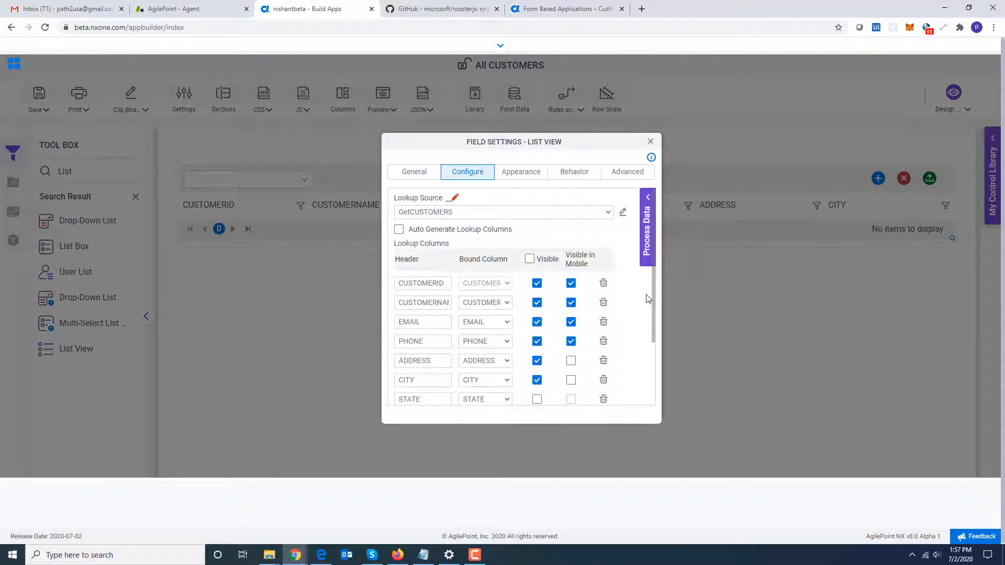
{"action": "scroll", "coordinate": [652, 297], "scroll_direction": "down", "scroll_amount": 1}
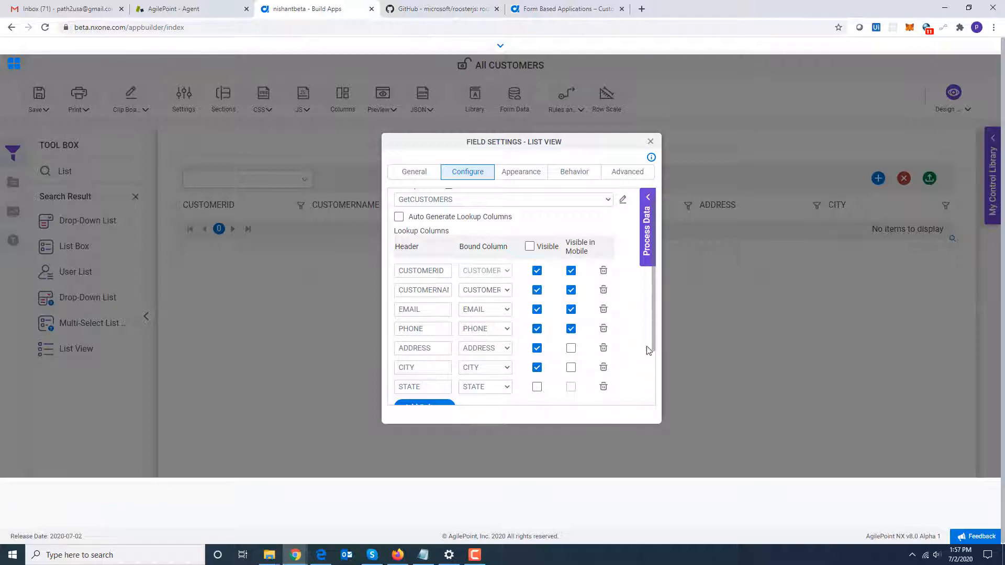
{"action": "mouse_move", "coordinate": [653, 327]}
{"action": "left_mouse_down"}
{"action": "mouse_move", "coordinate": [656, 380]}
{"action": "mouse_move", "coordinate": [648, 344]}
{"action": "left_mouse_up"}
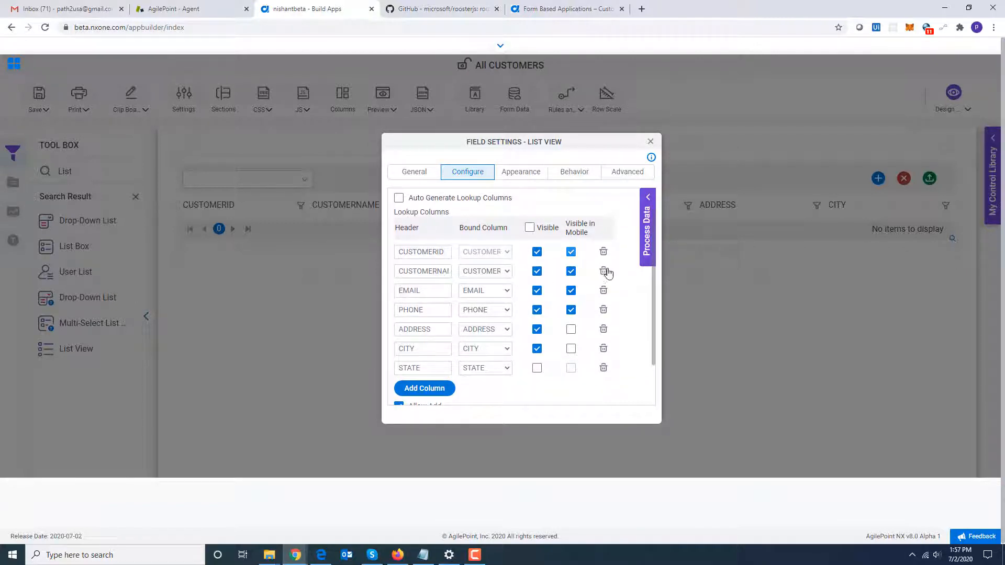
{"action": "left_click", "coordinate": [650, 142]}
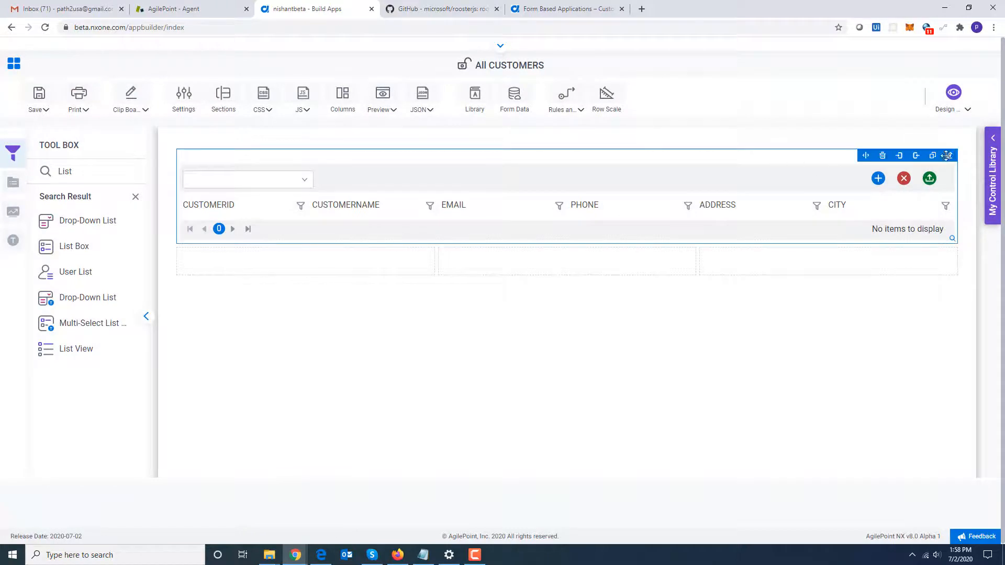
Inspect the list view's lookup source query on the CUSTOMERS table, including its columns and filter condition.
{"action": "left_click", "coordinate": [950, 156]}
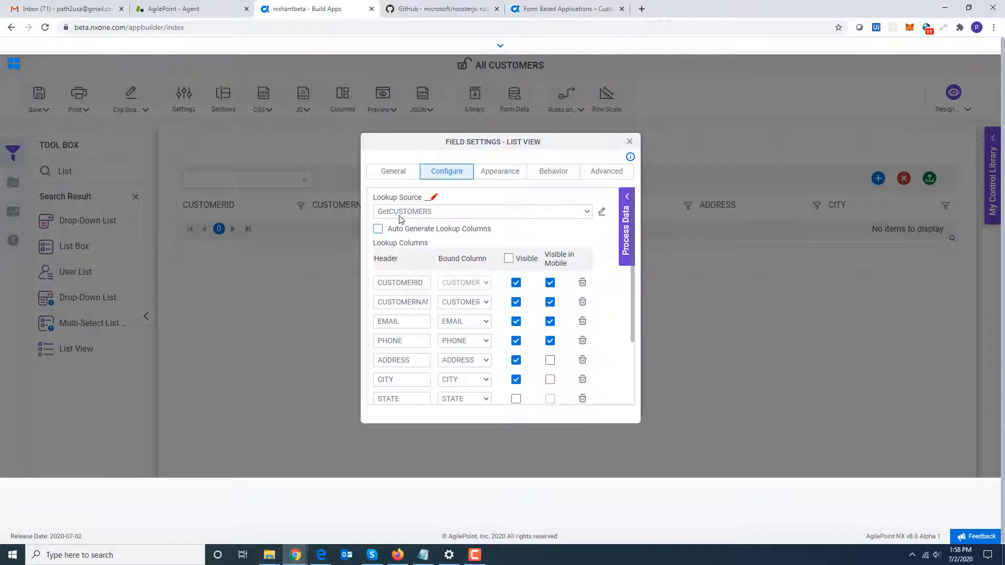
{"action": "left_click", "coordinate": [602, 213]}
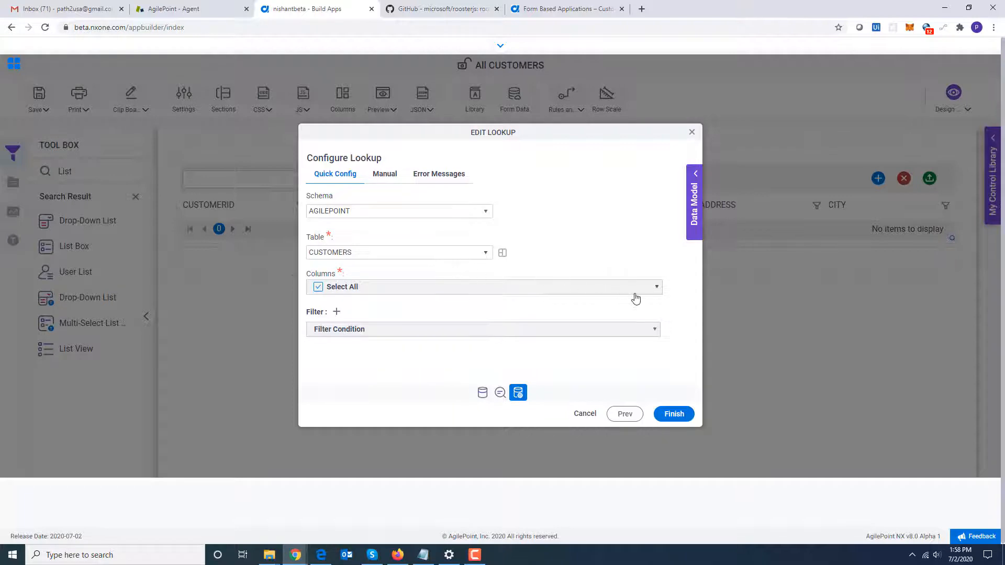
{"action": "left_click", "coordinate": [655, 291]}
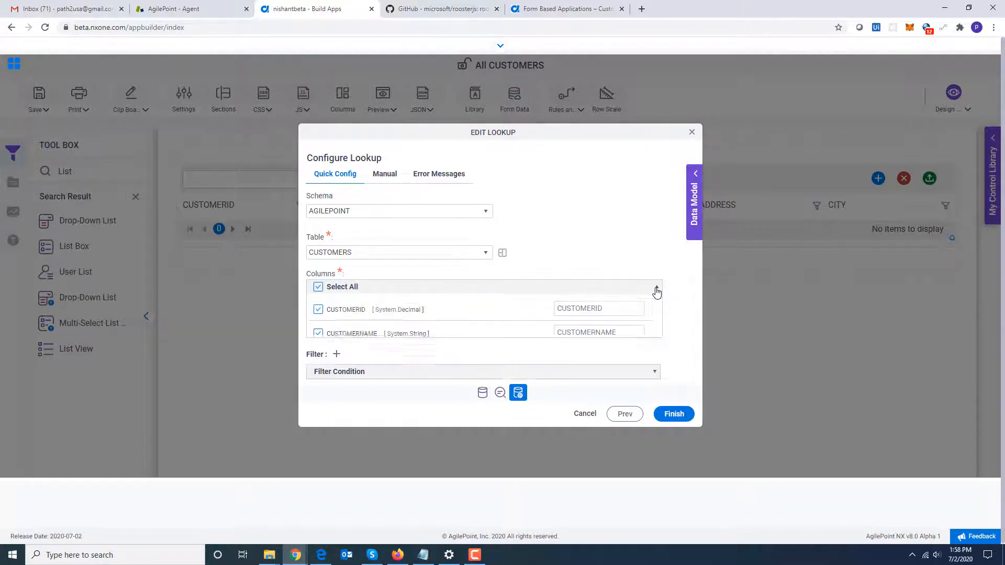
{"action": "mouse_move", "coordinate": [655, 301]}
{"action": "left_mouse_down"}
{"action": "mouse_move", "coordinate": [655, 349]}
{"action": "mouse_move", "coordinate": [654, 293]}
{"action": "left_mouse_up"}
{"action": "left_click", "coordinate": [657, 292]}
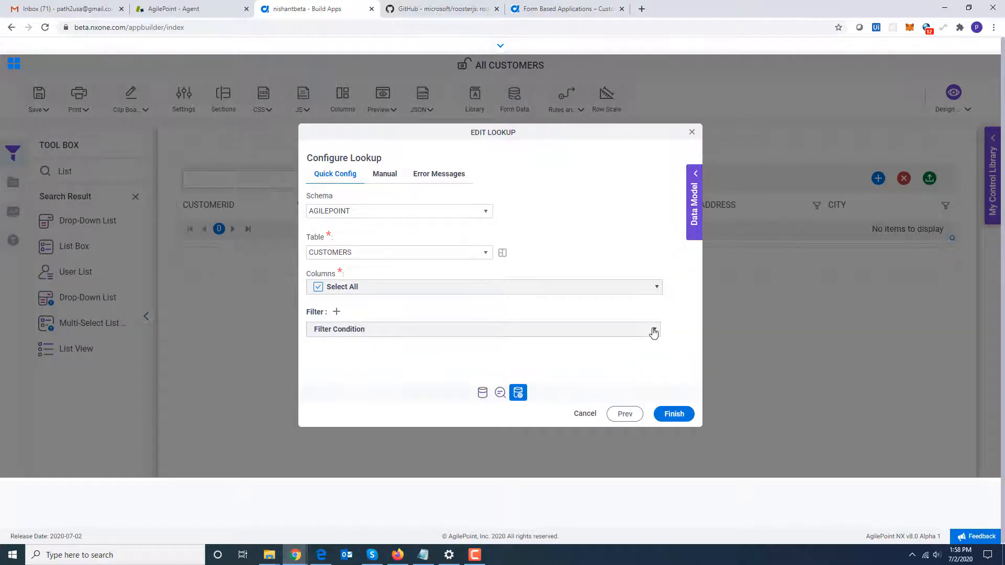
{"action": "left_click", "coordinate": [654, 332]}
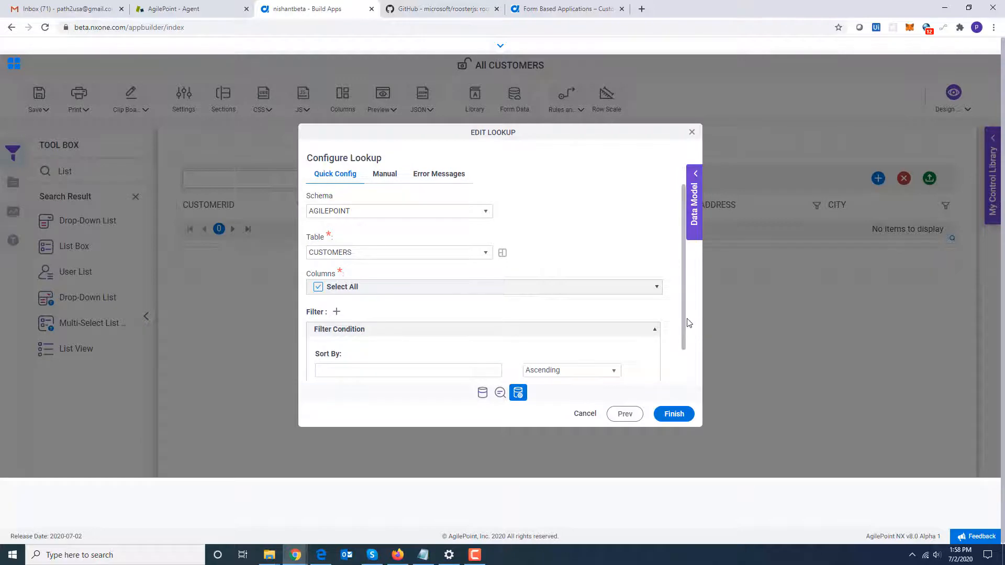
{"action": "left_click_drag", "start_coordinate": [683, 318], "coordinate": [685, 350]}
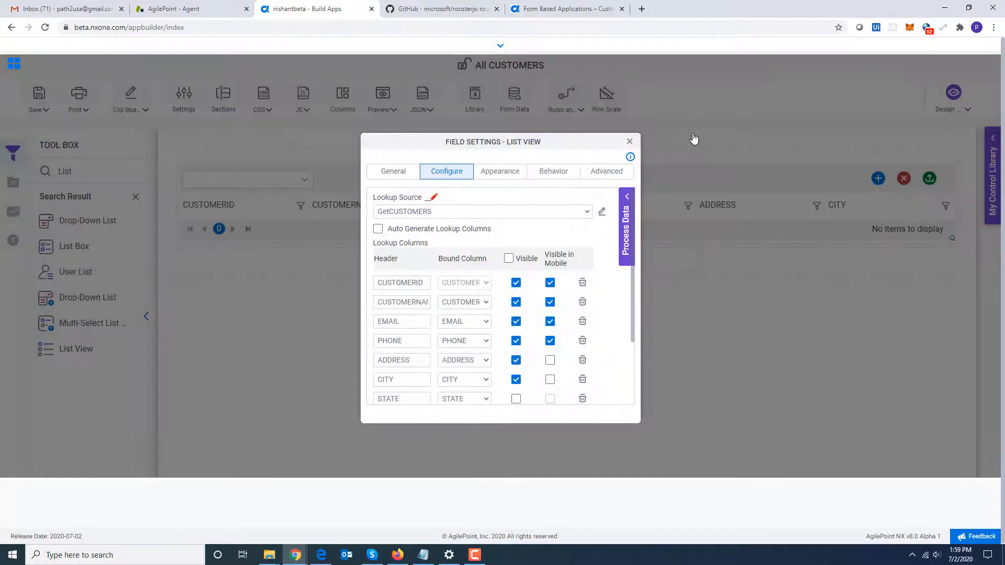
{"action": "left_click", "coordinate": [629, 142]}
Save and check in the All CUSTOMERS form.
{"action": "left_click", "coordinate": [27, 107]}
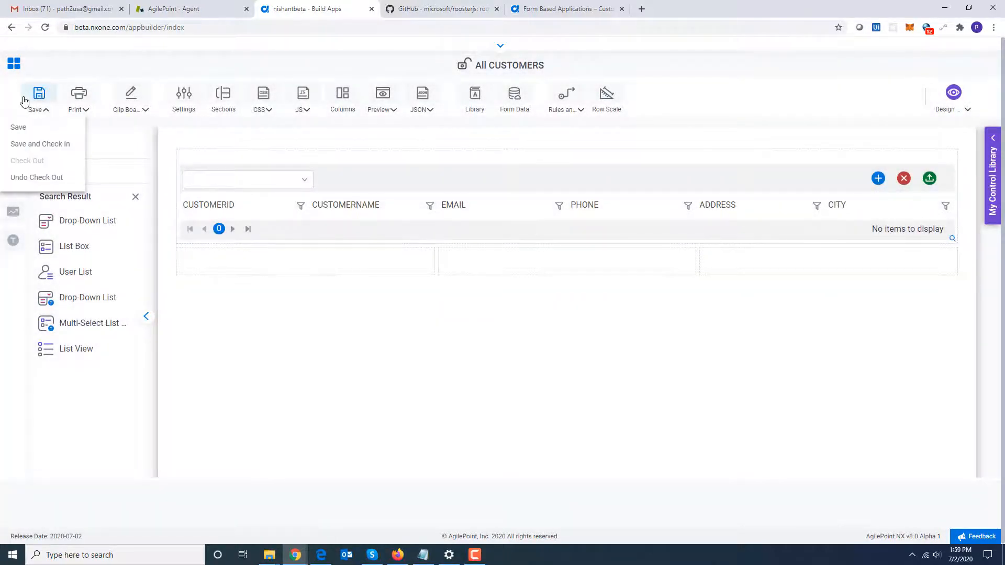
{"action": "left_click", "coordinate": [51, 149]}
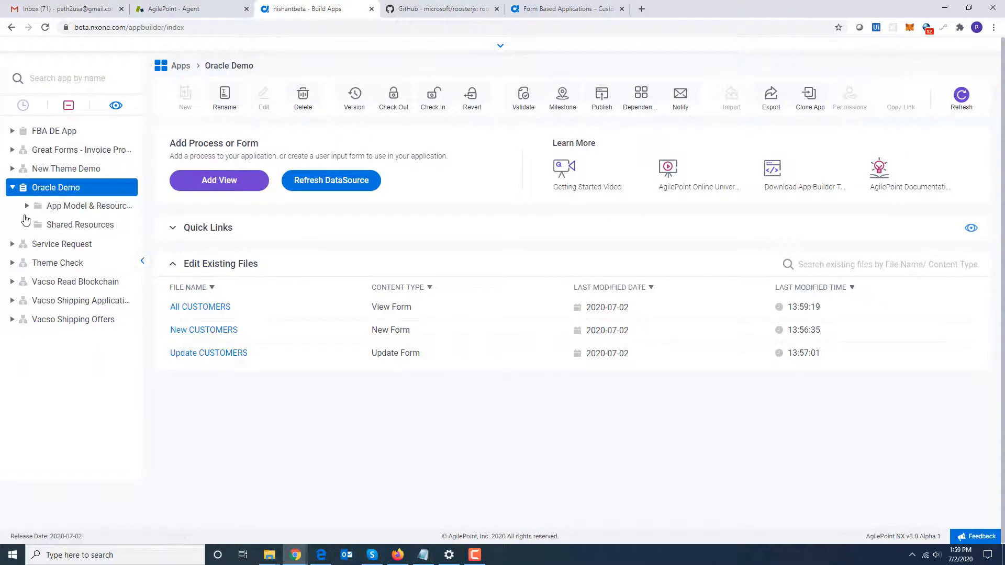
Browse the Oracle Demo app's model and form folders in the app tree.
{"action": "left_click", "coordinate": [27, 205]}
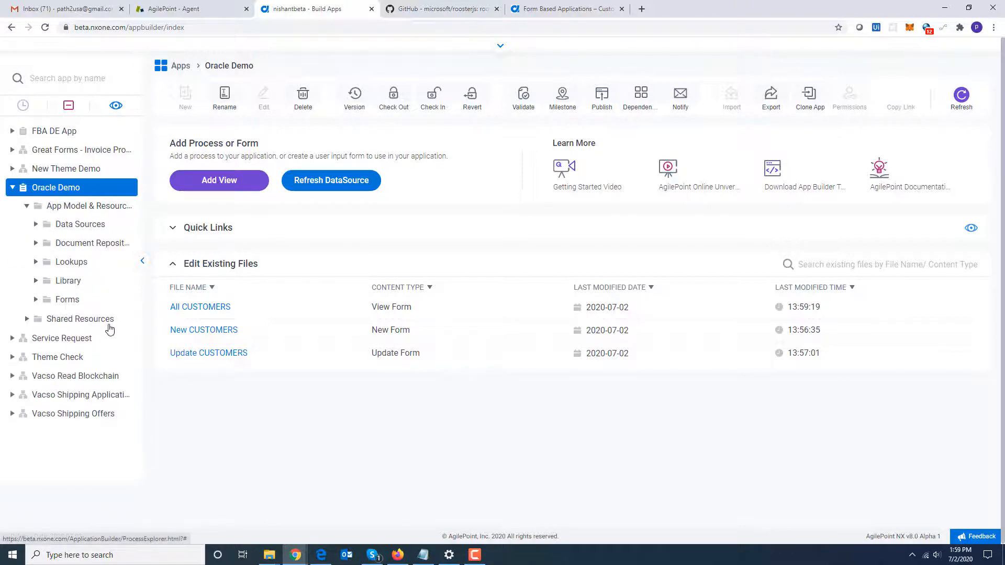
{"action": "left_click", "coordinate": [107, 300]}
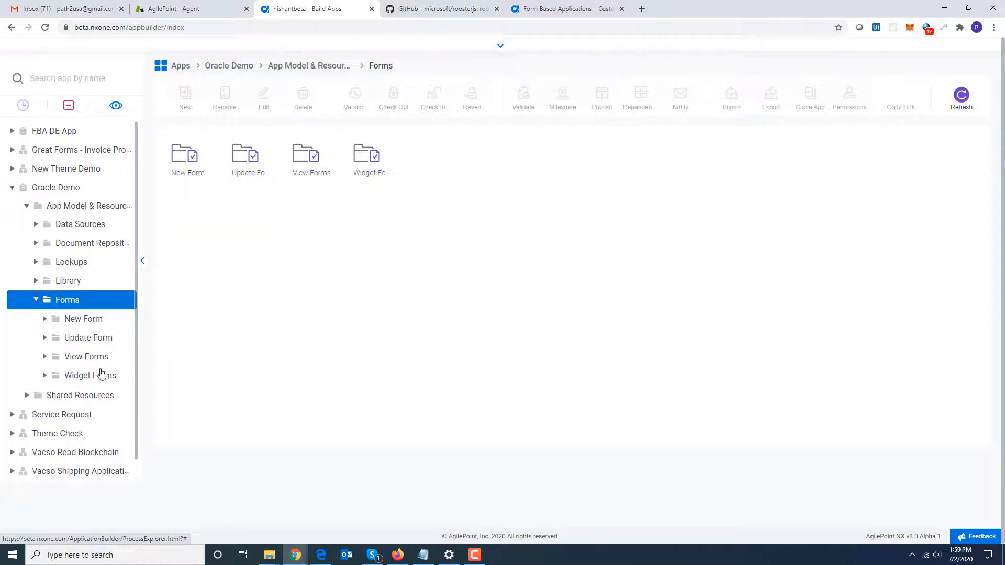
{"action": "left_click", "coordinate": [93, 358]}
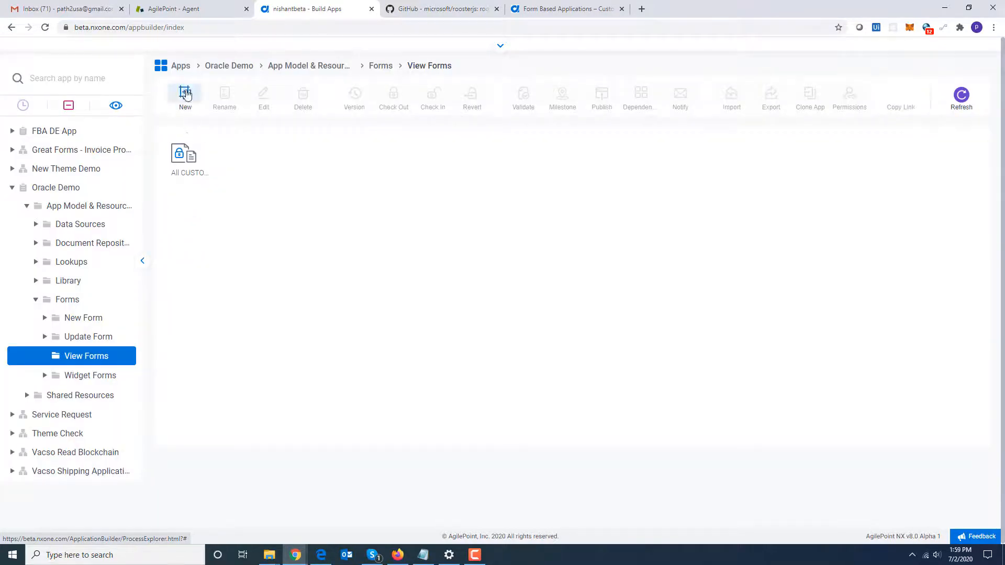
{"action": "left_click", "coordinate": [57, 187]}
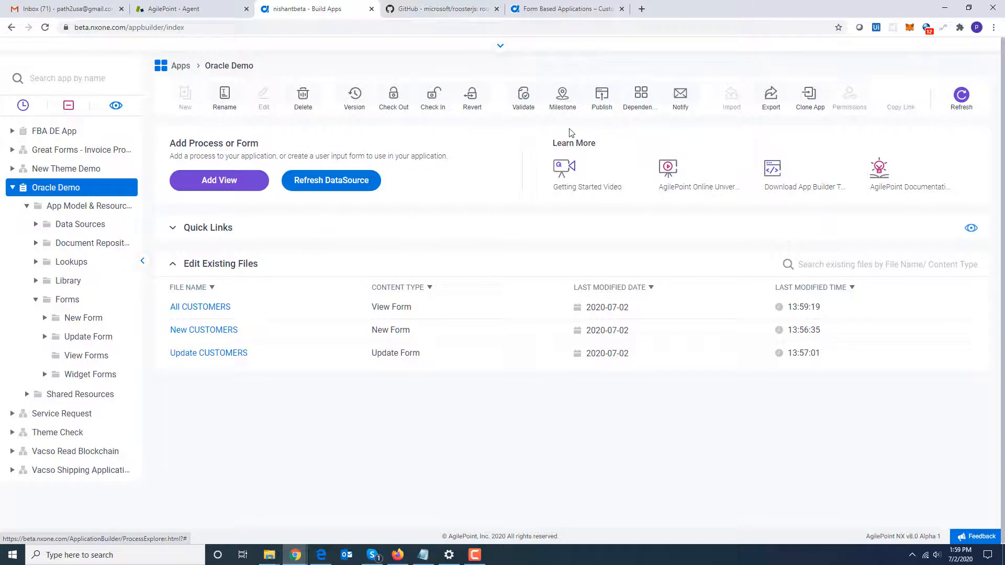
Check in and publish the Oracle Demo app as version 1.00 with All CUSTOMERS as the default view.
{"action": "left_click", "coordinate": [601, 96]}
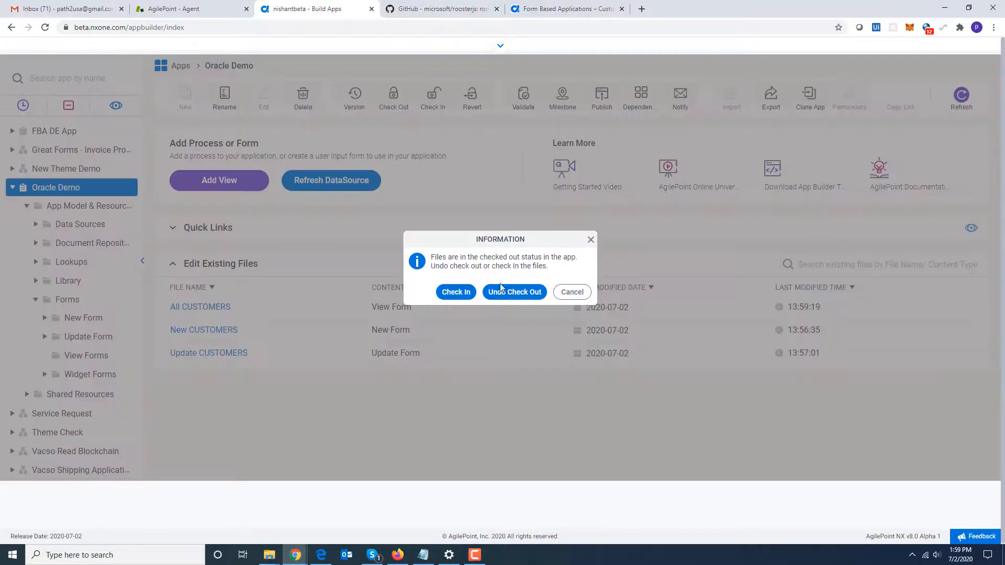
{"action": "left_click", "coordinate": [459, 293]}
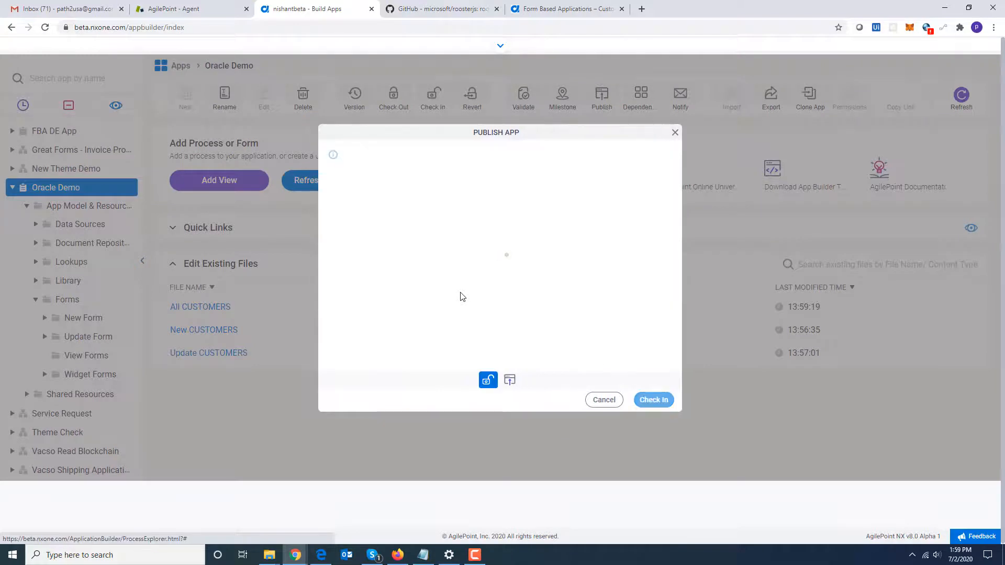
{"action": "left_click", "coordinate": [659, 400]}
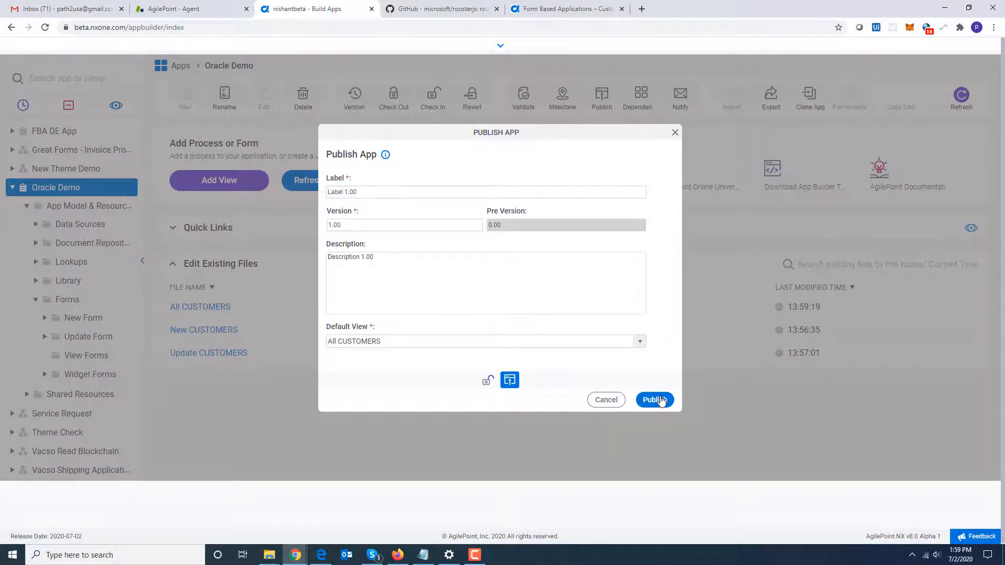
{"action": "left_click", "coordinate": [592, 346]}
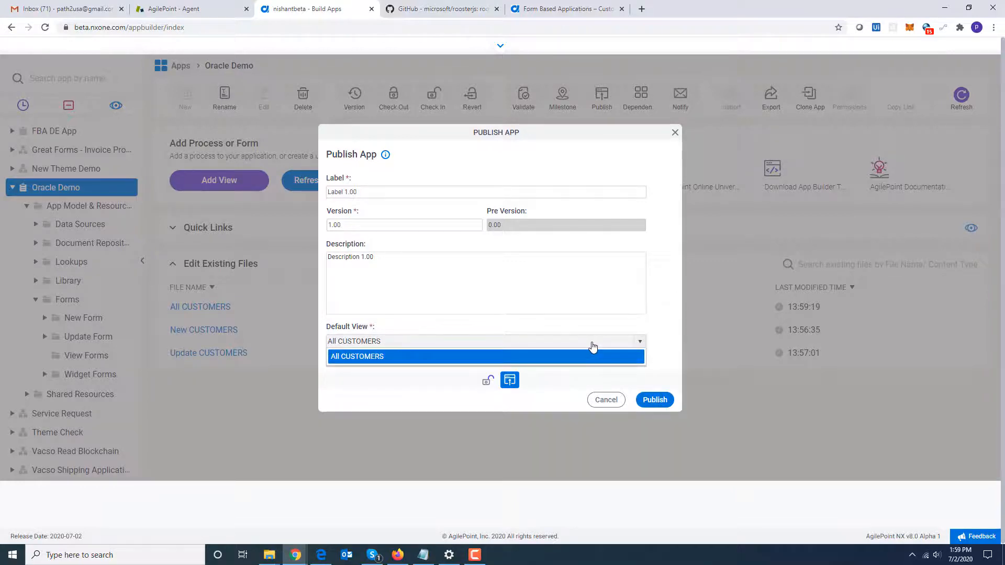
{"action": "left_click", "coordinate": [593, 345]}
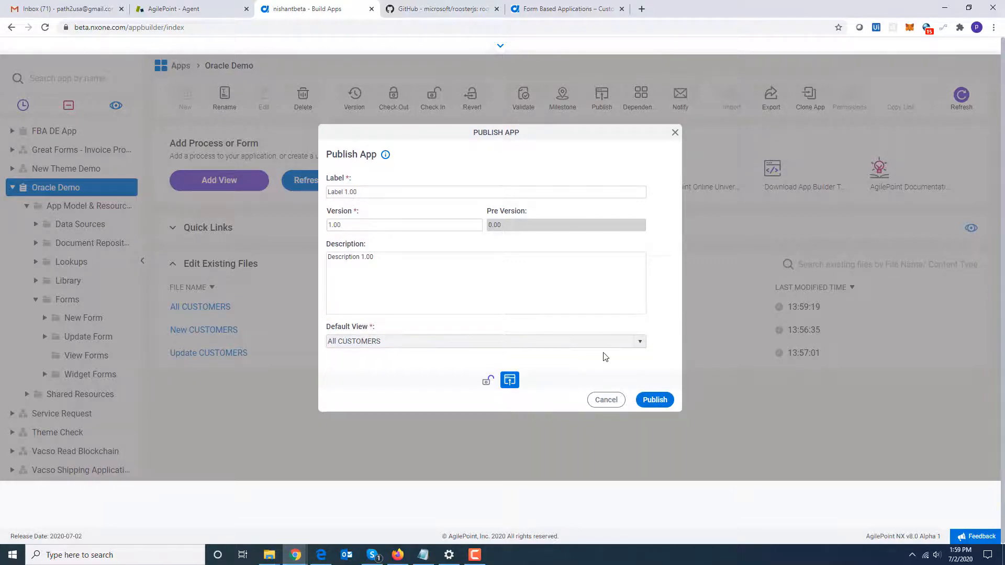
{"action": "left_click", "coordinate": [655, 400]}
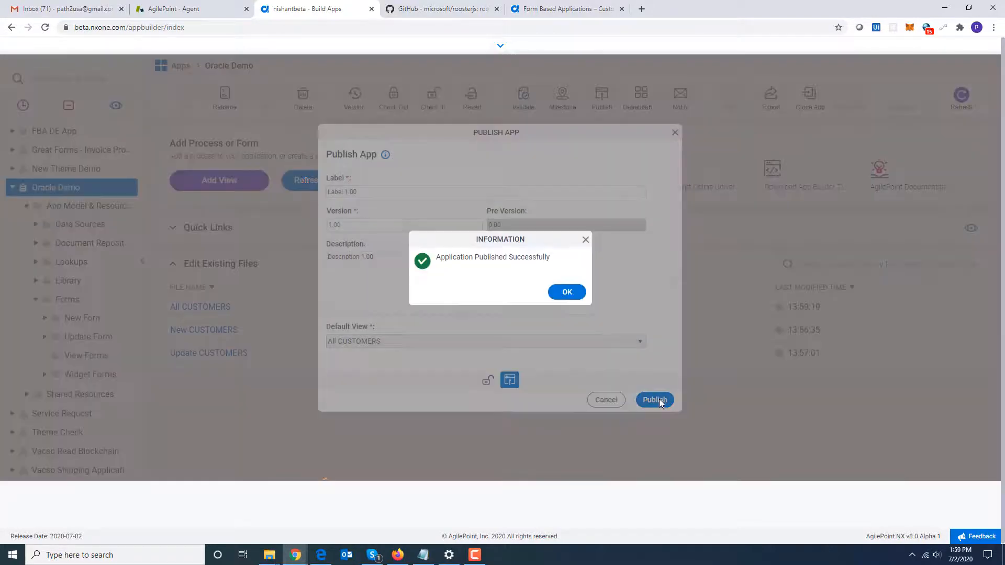
{"action": "left_click", "coordinate": [563, 291]}
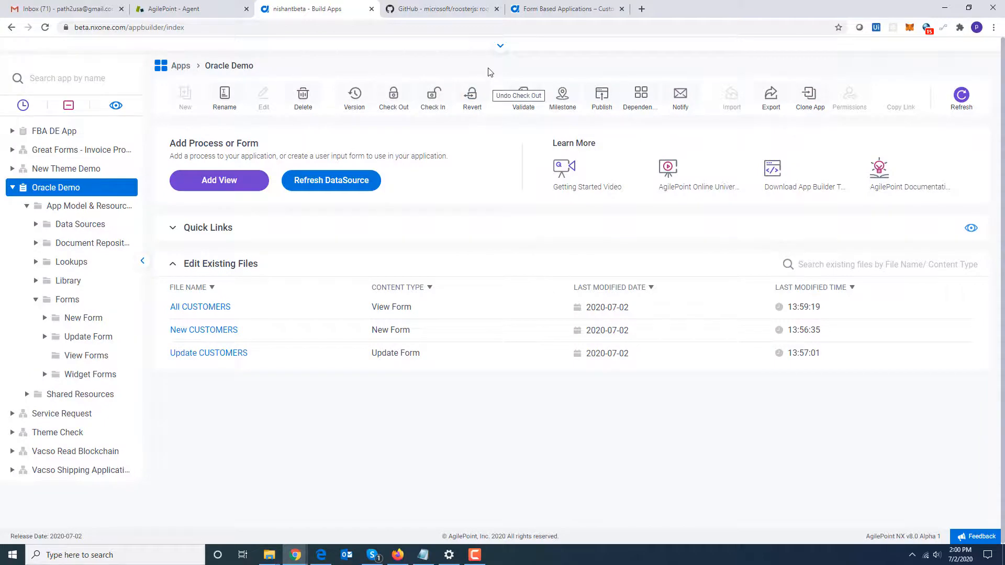
Launch the published Oracle Demo All CUSTOMERS app from the Work Center's request list.
{"action": "left_click", "coordinate": [500, 46]}
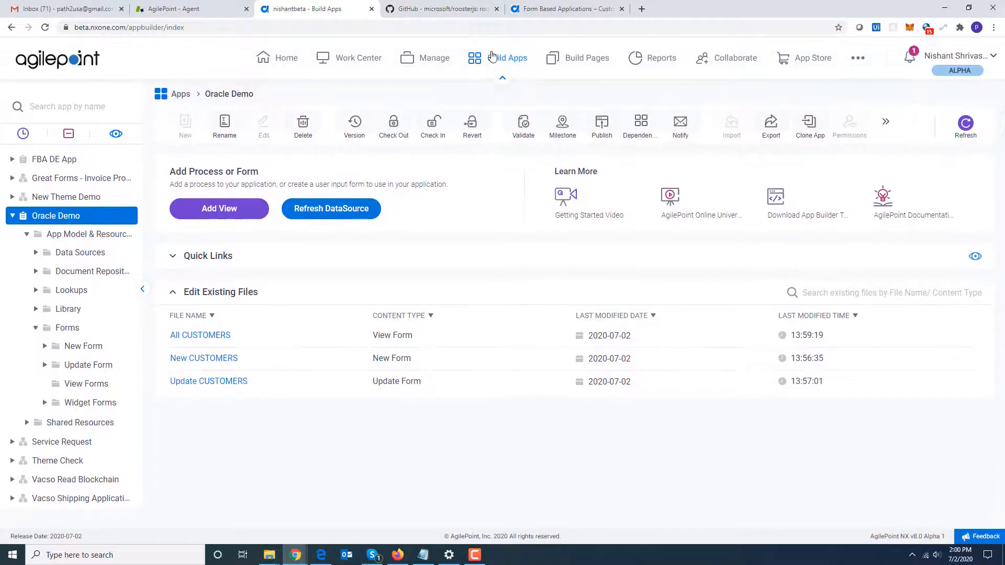
{"action": "left_click", "coordinate": [364, 63]}
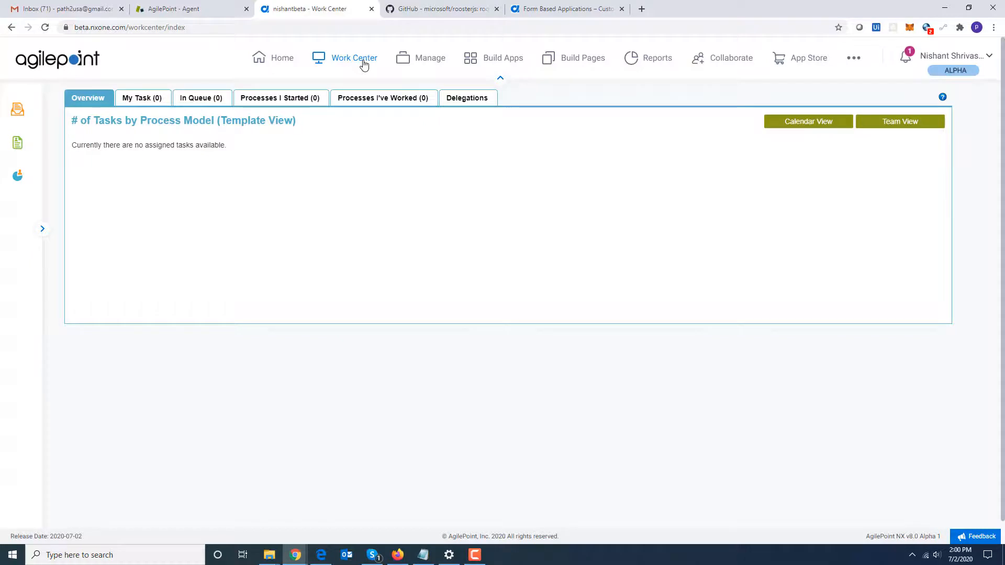
{"action": "left_click", "coordinate": [16, 152]}
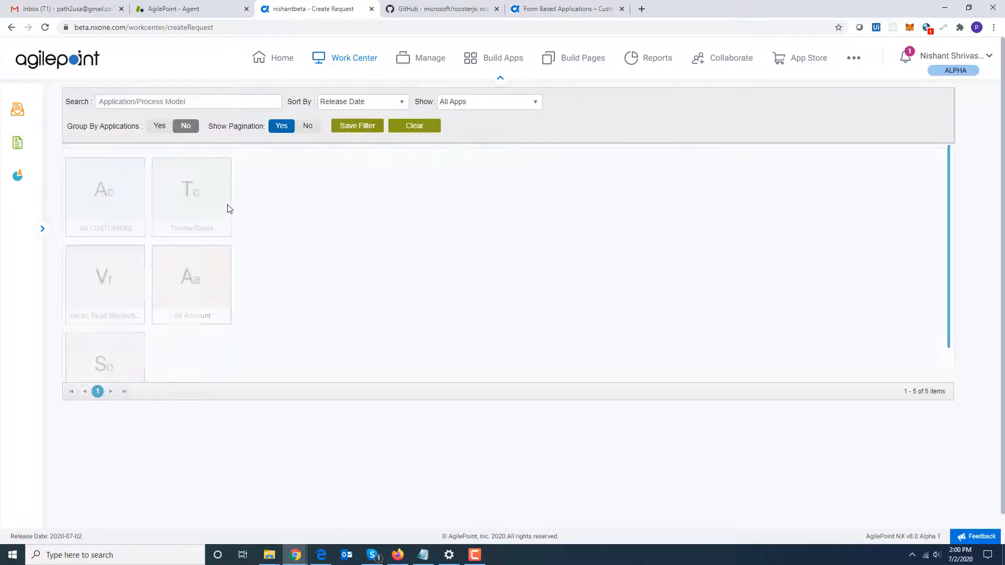
{"action": "left_click", "coordinate": [112, 199]}
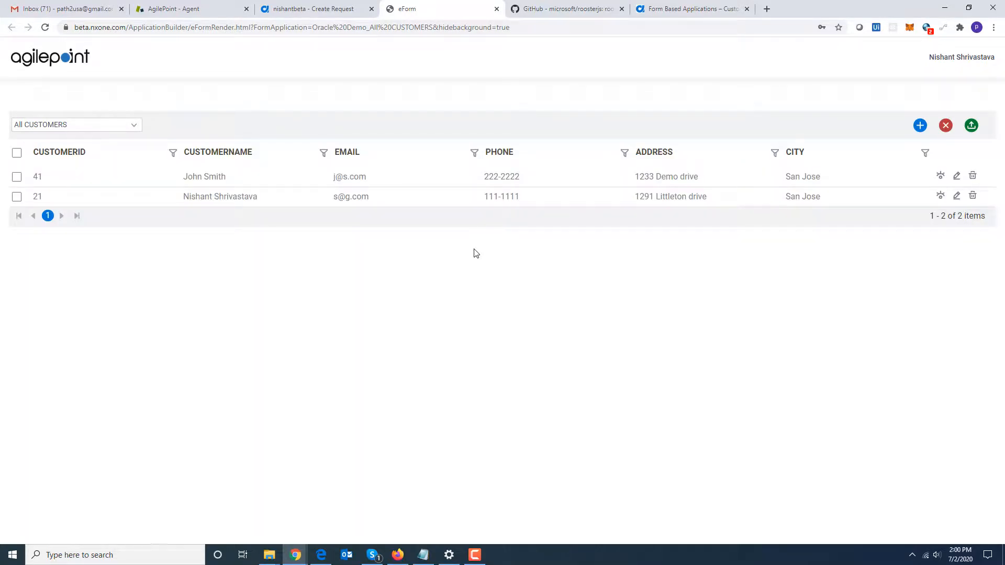
Start a new customer and fill in the customer's name, e-mail, phone, street address, city and state.
{"action": "left_click", "coordinate": [920, 126]}
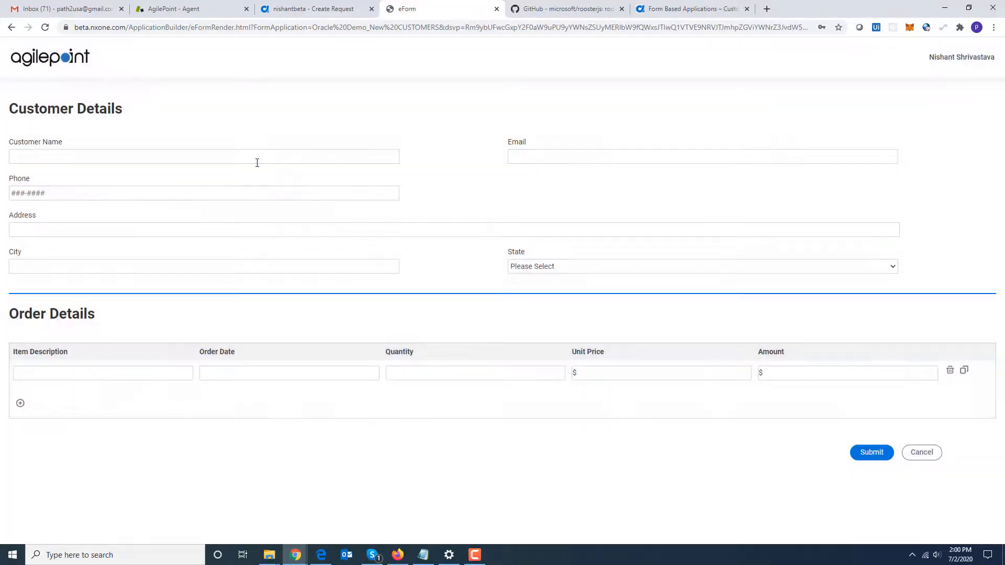
{"action": "left_click", "coordinate": [257, 162]}
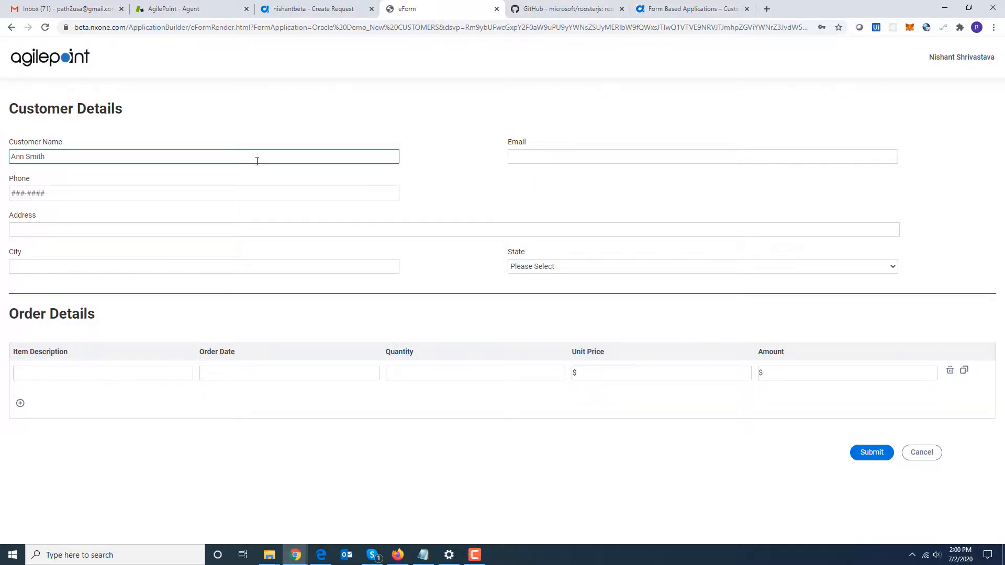
{"action": "key", "text": "Tab"}
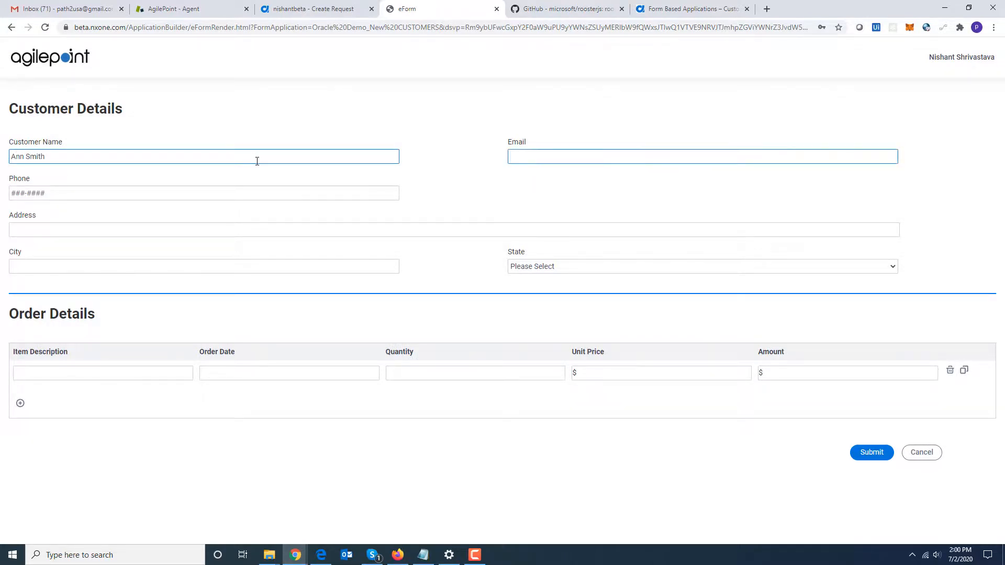
{"action": "left_click", "coordinate": [12, 194]}
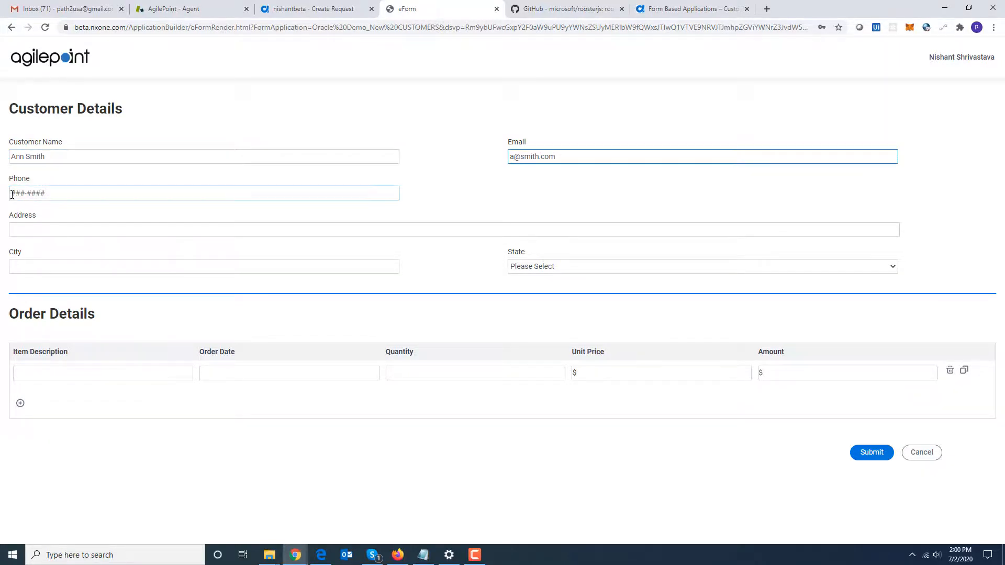
{"action": "type", "text": "333-3333"}
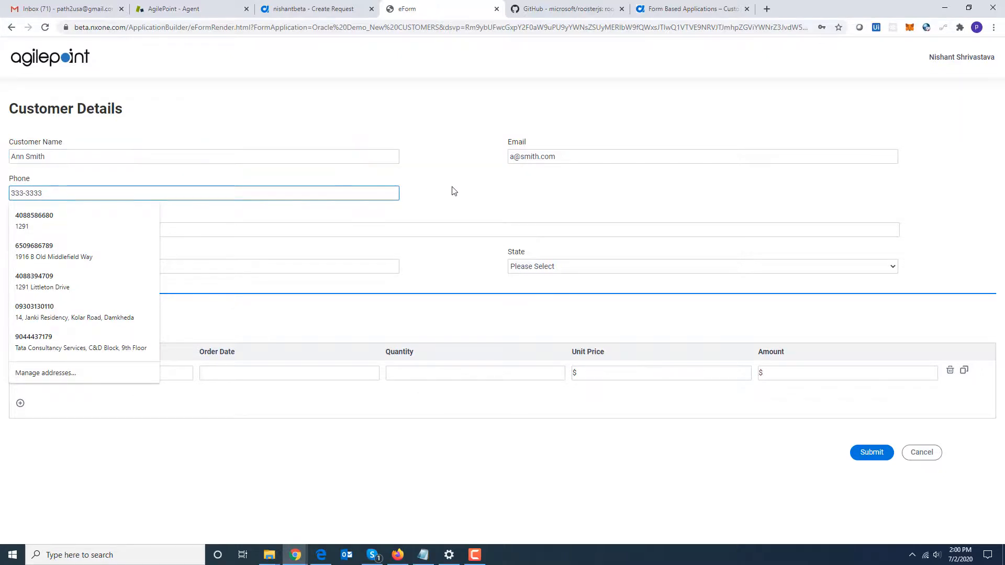
{"action": "left_click", "coordinate": [392, 228]}
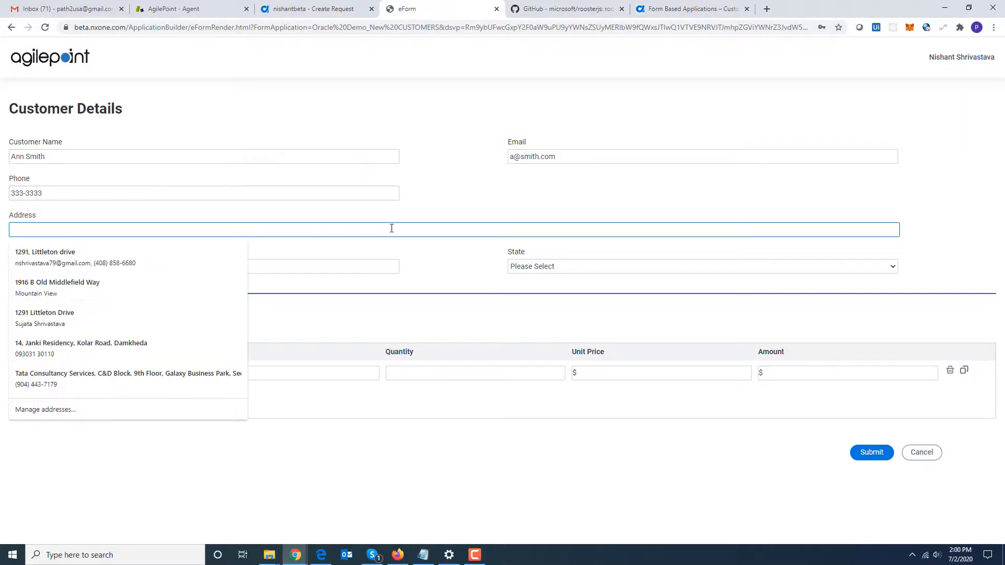
{"action": "type", "text": "33323 Demo"}
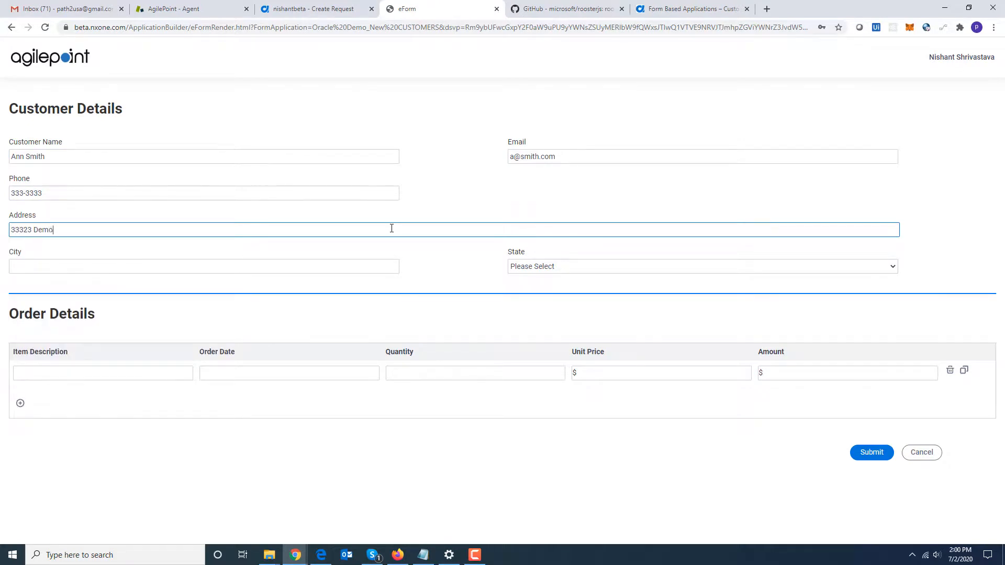
{"action": "type", "text": " Street"}
{"action": "left_click", "coordinate": [179, 267]}
{"action": "type", "text": "San "}
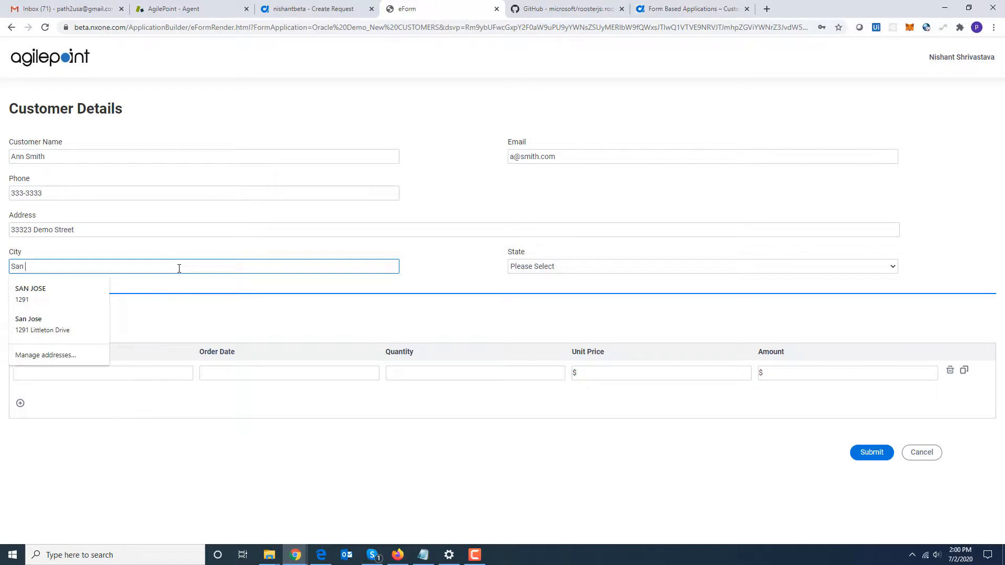
{"action": "type", "text": "Jose"}
{"action": "key", "text": "Tab"}
{"action": "key", "text": "c"}
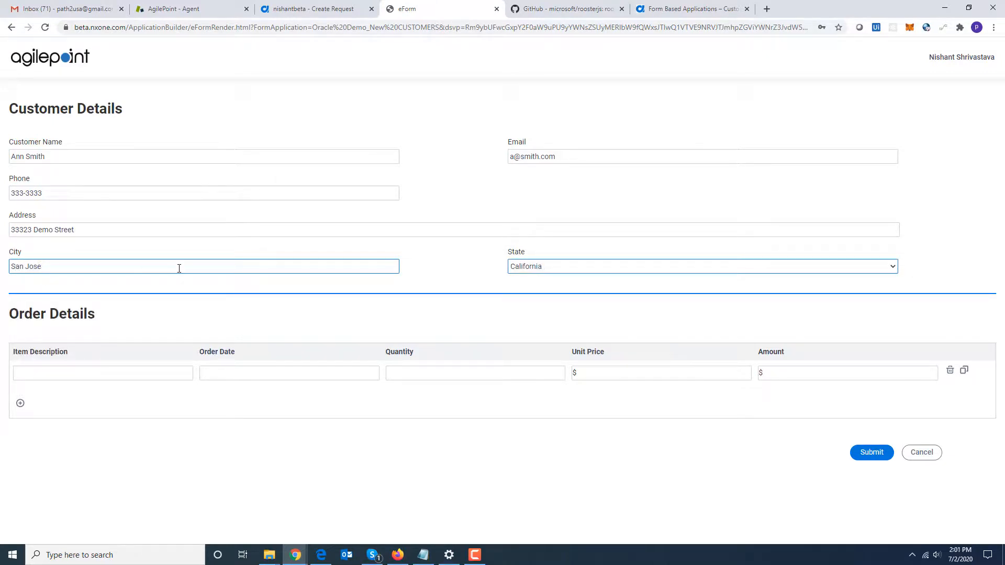
Add an order line for Chair dated 07/02/2020 with quantity 1 and unit price 100.
{"action": "left_click", "coordinate": [88, 374]}
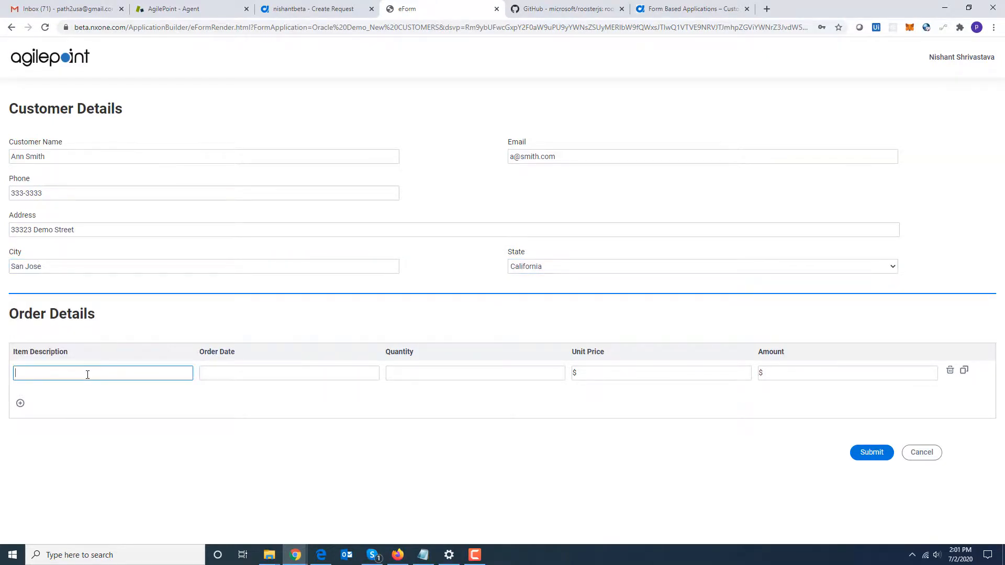
{"action": "type", "text": "Chair"}
{"action": "key", "text": "Tab"}
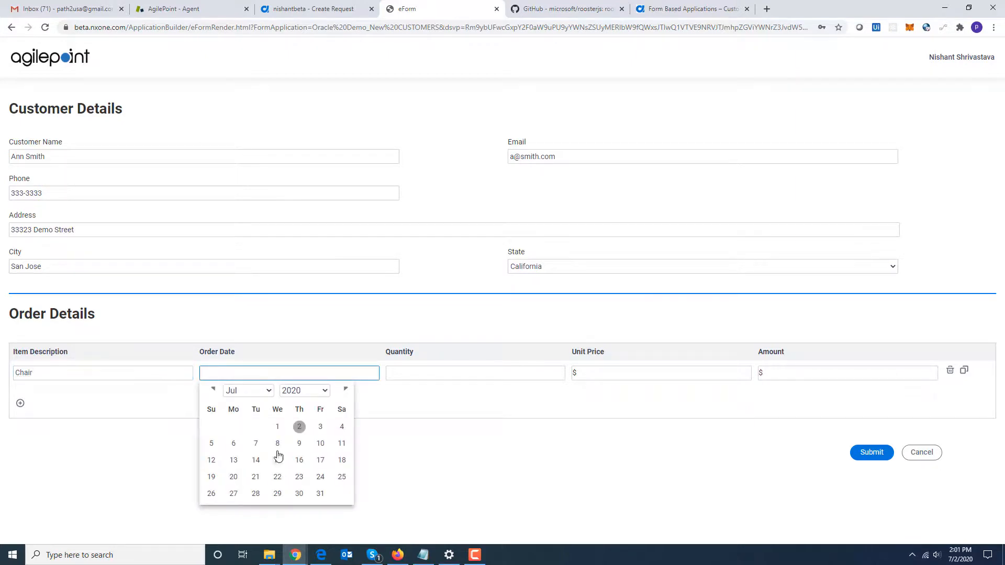
{"action": "left_click", "coordinate": [299, 427]}
{"action": "left_click", "coordinate": [444, 377]}
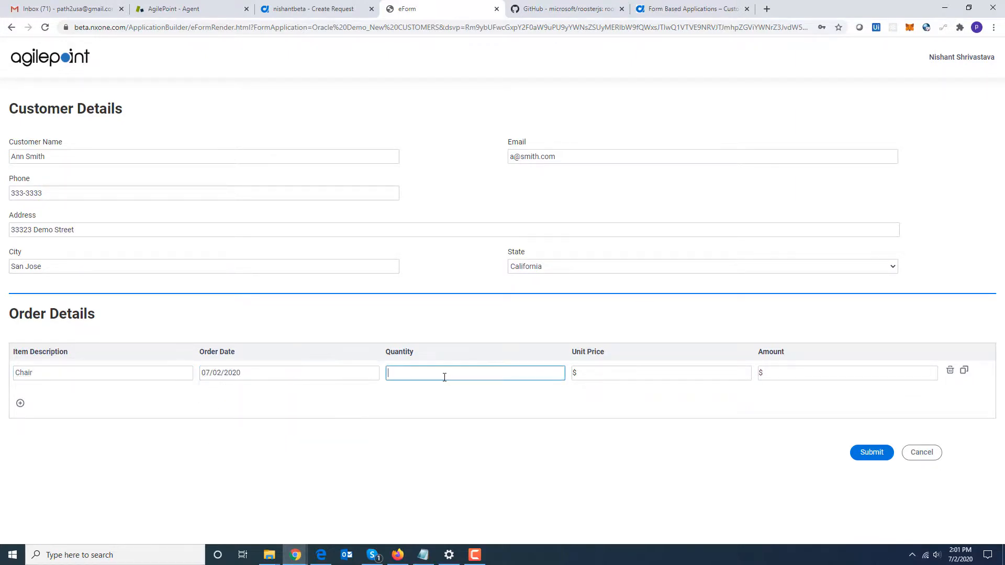
{"action": "type", "text": "100"}
Add a second order line for Sofa dated 07/02/2020 with quantity 1 and unit price 400, and submit the customer.
{"action": "left_click", "coordinate": [21, 403]}
{"action": "left_click", "coordinate": [35, 408]}
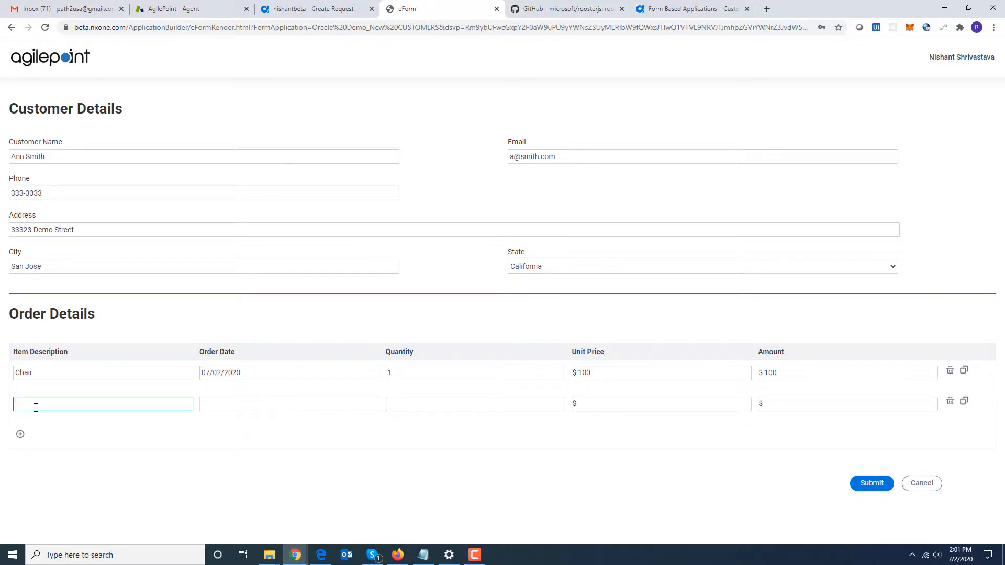
{"action": "type", "text": "Sofa"}
{"action": "key", "text": "Tab"}
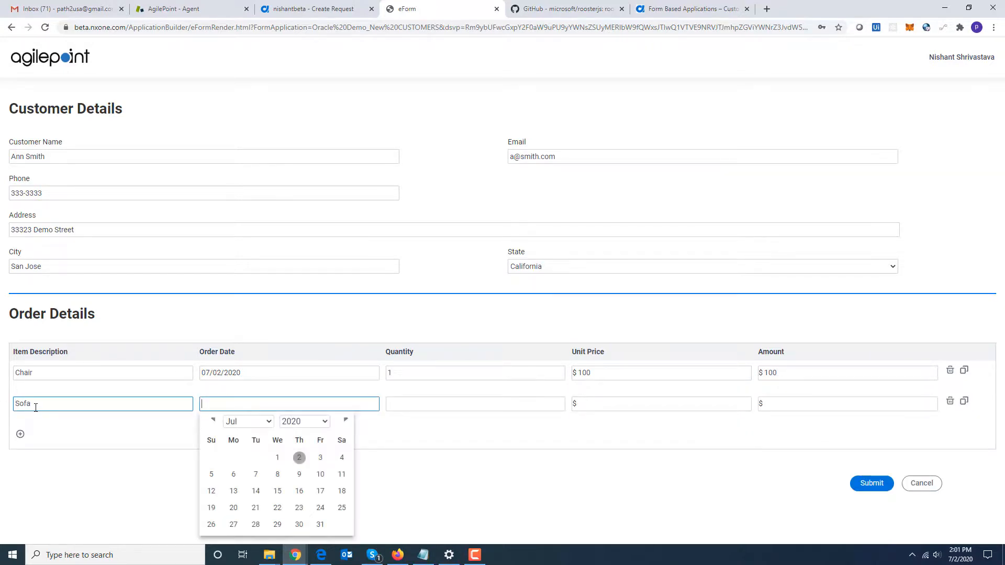
{"action": "left_click", "coordinate": [300, 459]}
{"action": "left_click", "coordinate": [423, 405]}
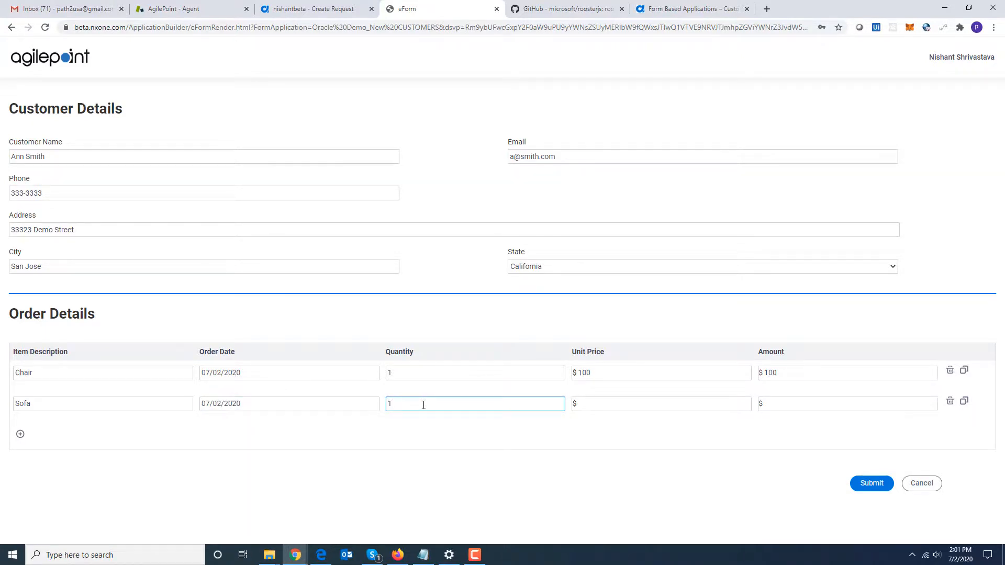
{"action": "type", "text": "400"}
{"action": "left_click", "coordinate": [877, 489]}
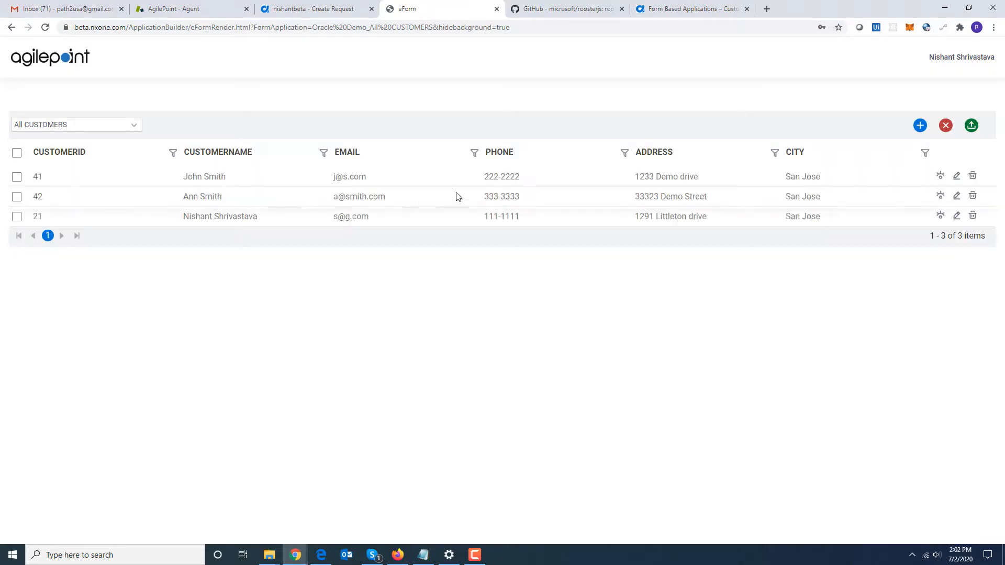
Open the new customer's record for editing, change its state to Alabama, and submit.
{"action": "left_click", "coordinate": [941, 199]}
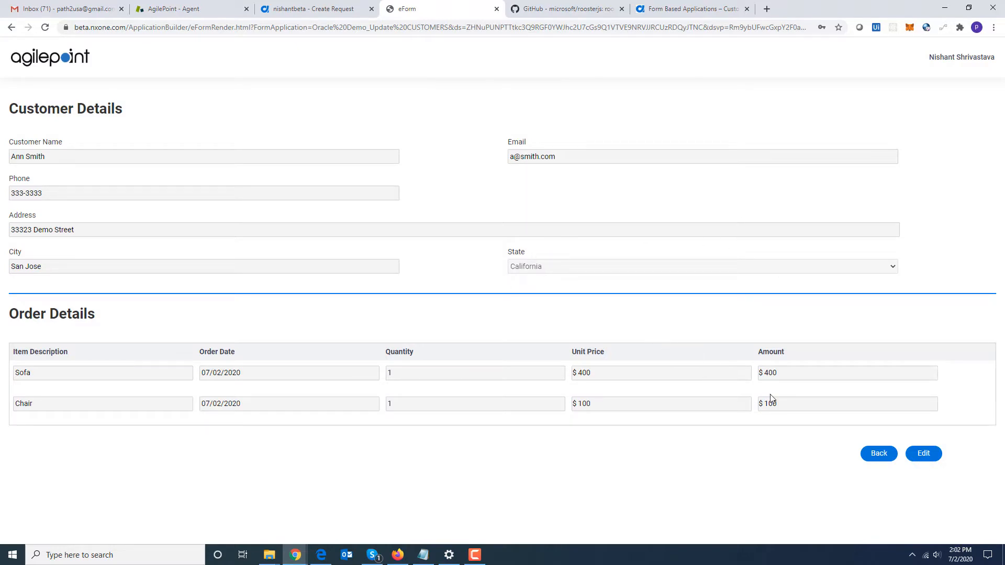
{"action": "left_click", "coordinate": [923, 452]}
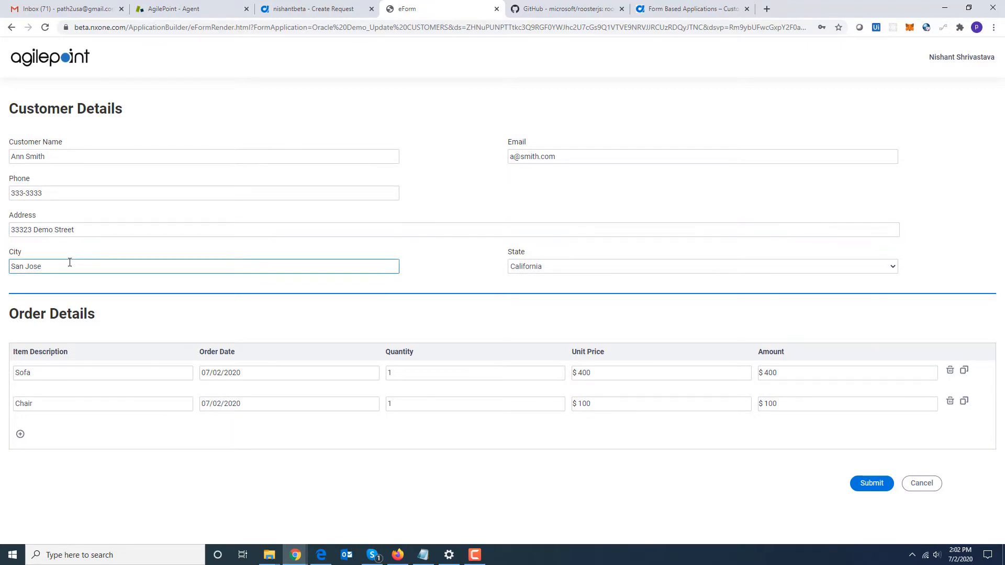
{"action": "left_click", "coordinate": [562, 269]}
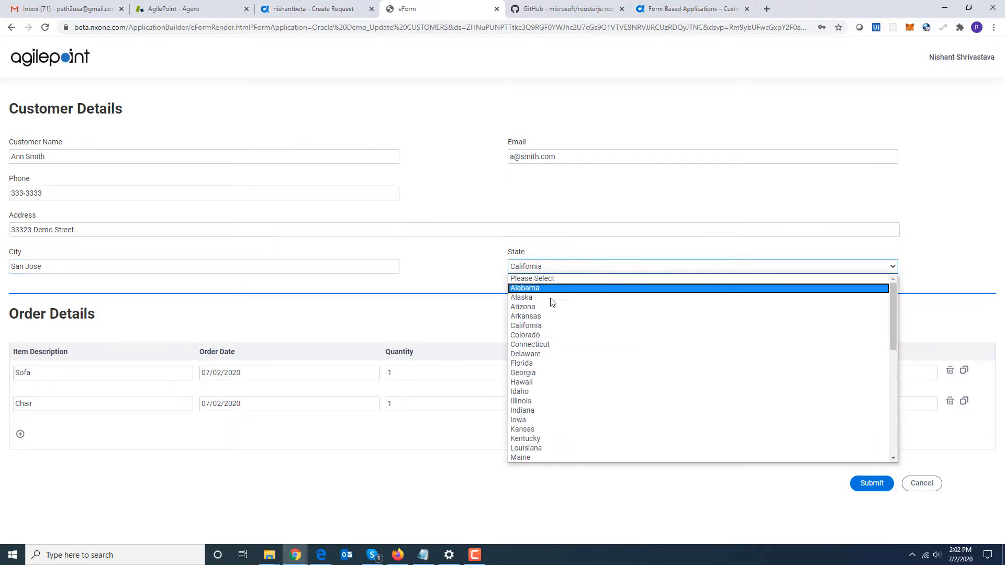
{"action": "left_click", "coordinate": [546, 287]}
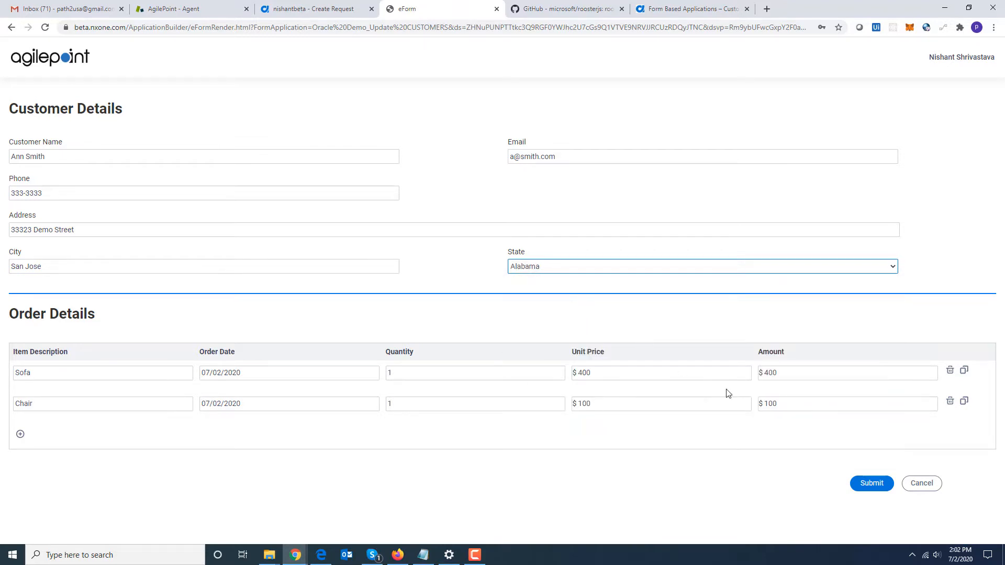
{"action": "left_click", "coordinate": [871, 485]}
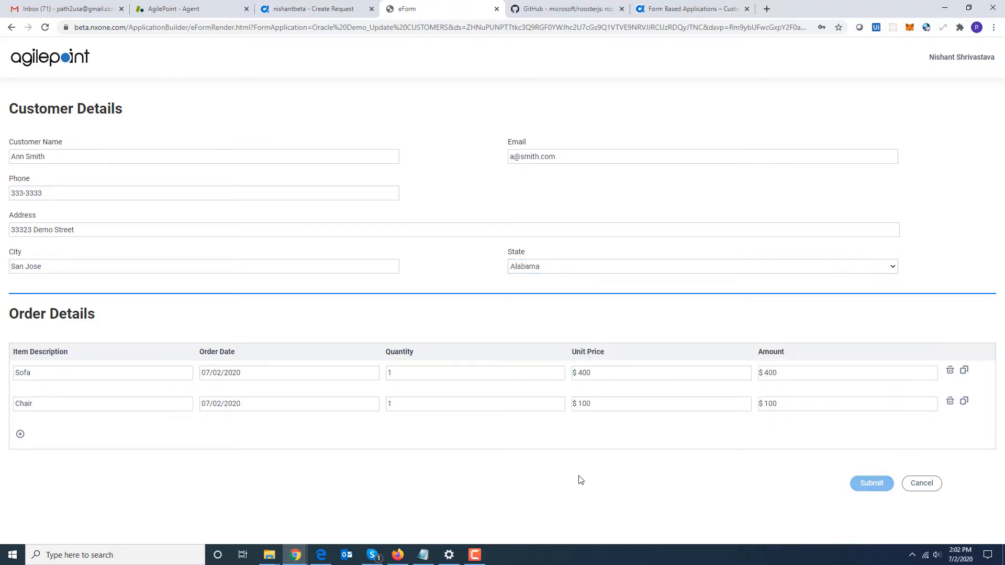